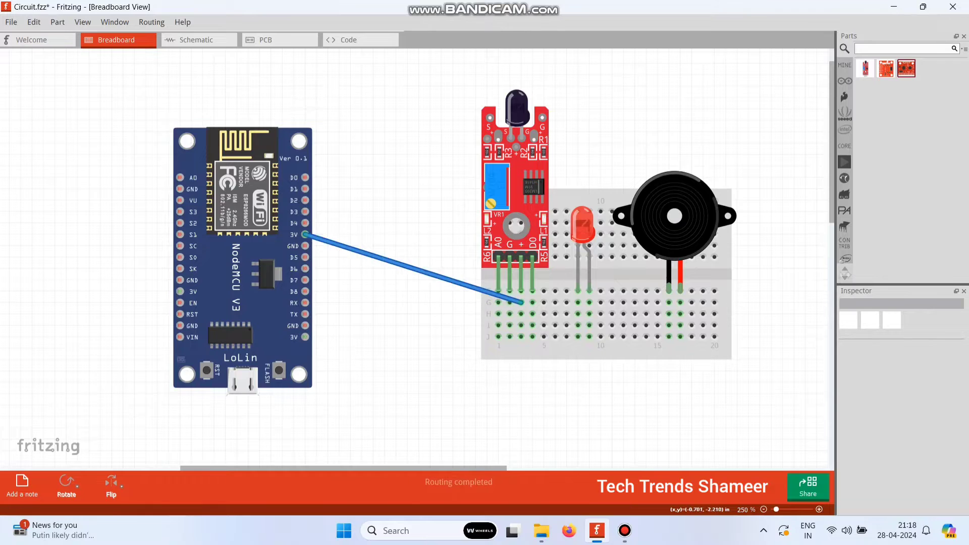
Step: Route the wire from the NodeMCU's 3V pin to the flame sensor's + pin with right-angled bends and colour it red
{"action": "left_click_drag", "start_coordinate": [464, 335], "coordinate": [464, 371]}
{"action": "left_click_drag", "start_coordinate": [383, 303], "coordinate": [464, 234]}
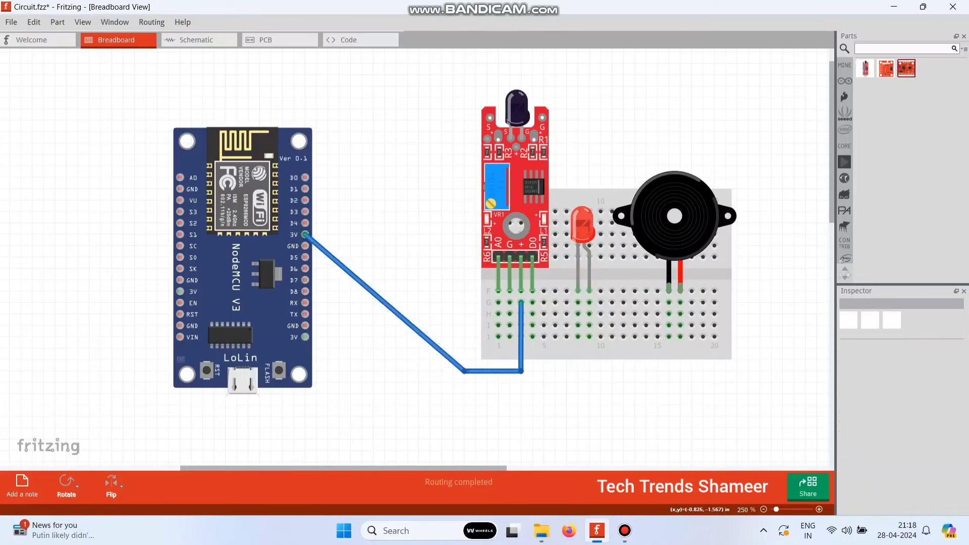
{"action": "right_click", "coordinate": [428, 235]}
{"action": "mouse_move", "coordinate": [453, 252]}
{"action": "left_click", "coordinate": [560, 264]}
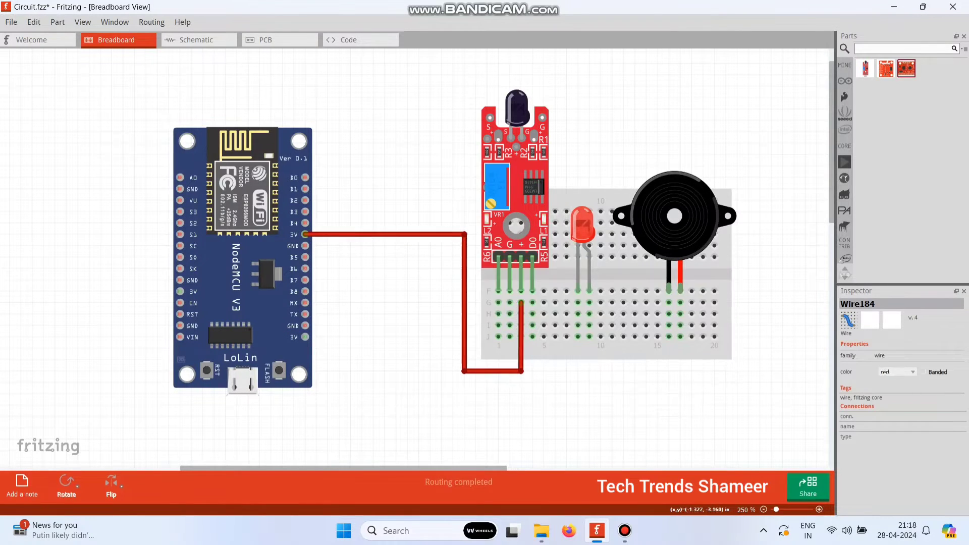
Step: Wire the NodeMCU's GND pin to the flame sensor's G pin with right-angled bends and colour the wire black
{"action": "left_click_drag", "start_coordinate": [306, 245], "coordinate": [510, 382]}
{"action": "left_click_drag", "start_coordinate": [452, 345], "coordinate": [453, 382]}
{"action": "left_click_drag", "start_coordinate": [395, 329], "coordinate": [453, 246]}
{"action": "right_click", "coordinate": [431, 246]}
{"action": "mouse_move", "coordinate": [454, 263]}
{"action": "left_click", "coordinate": [562, 286]}
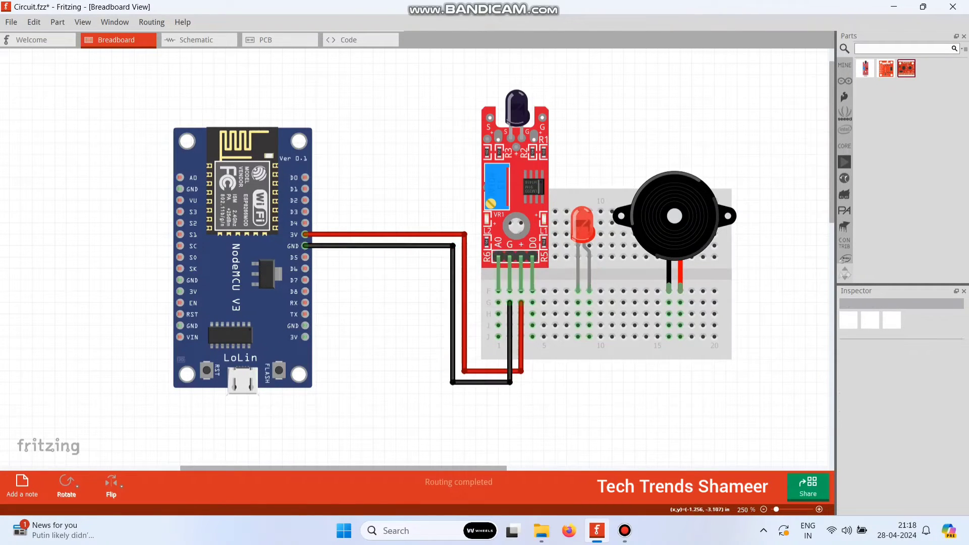
Step: Connect the NodeMCU's D2 pin to the sensor's D0 pin with a right-angled wire and colour it blue
{"action": "mouse_move", "coordinate": [305, 200]}
{"action": "left_mouse_down"}
{"action": "mouse_move", "coordinate": [526, 322]}
{"action": "mouse_move", "coordinate": [533, 302]}
{"action": "mouse_move", "coordinate": [533, 405]}
{"action": "mouse_move", "coordinate": [442, 405]}
{"action": "left_mouse_up"}
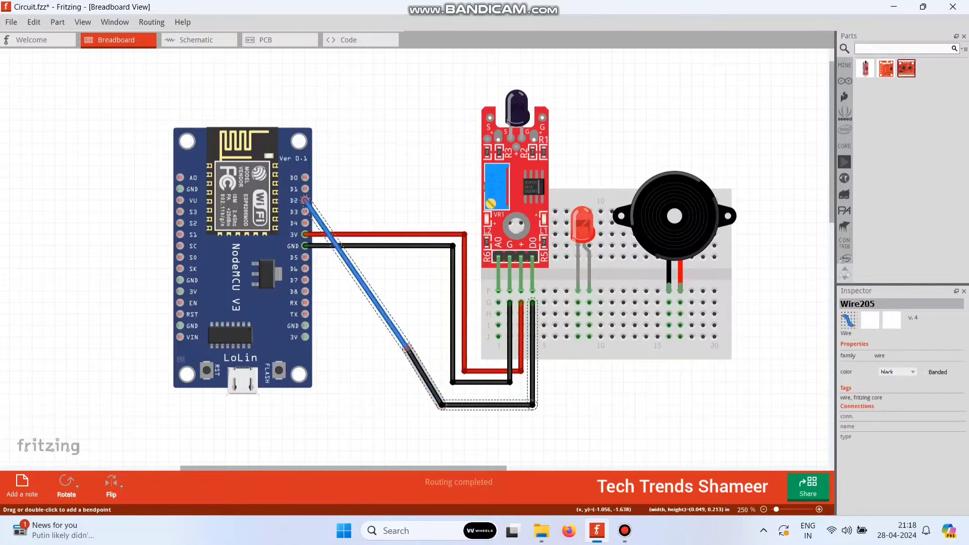
{"action": "left_click_drag", "start_coordinate": [393, 332], "coordinate": [430, 200]}
{"action": "left_click_drag", "start_coordinate": [442, 405], "coordinate": [430, 405]}
{"action": "right_click", "coordinate": [442, 404]}
{"action": "mouse_move", "coordinate": [468, 422]}
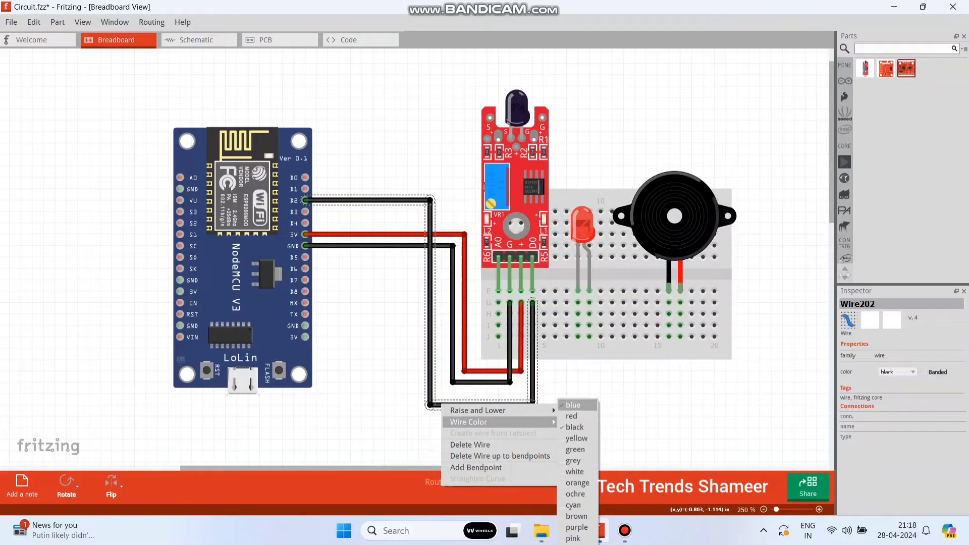
{"action": "left_click", "coordinate": [573, 405]}
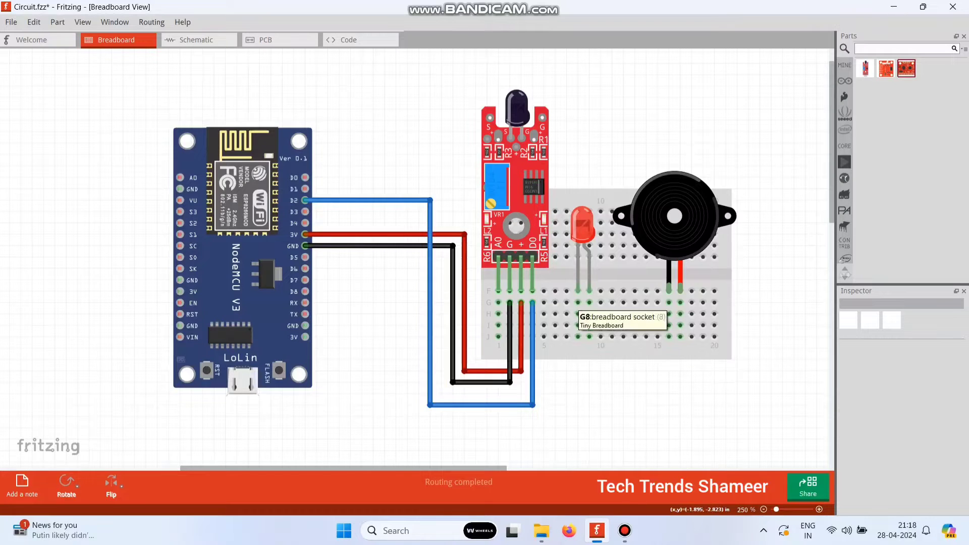
Step: Connect the NodeMCU's D1 pin to the LED leg in breadboard column 8 with a right-angled green wire
{"action": "left_click_drag", "start_coordinate": [306, 189], "coordinate": [578, 428]}
{"action": "left_click_drag", "start_coordinate": [408, 279], "coordinate": [419, 428]}
{"action": "left_click_drag", "start_coordinate": [388, 364], "coordinate": [419, 188]}
{"action": "right_click", "coordinate": [399, 189]}
{"action": "mouse_move", "coordinate": [457, 208]}
{"action": "left_click", "coordinate": [533, 252]}
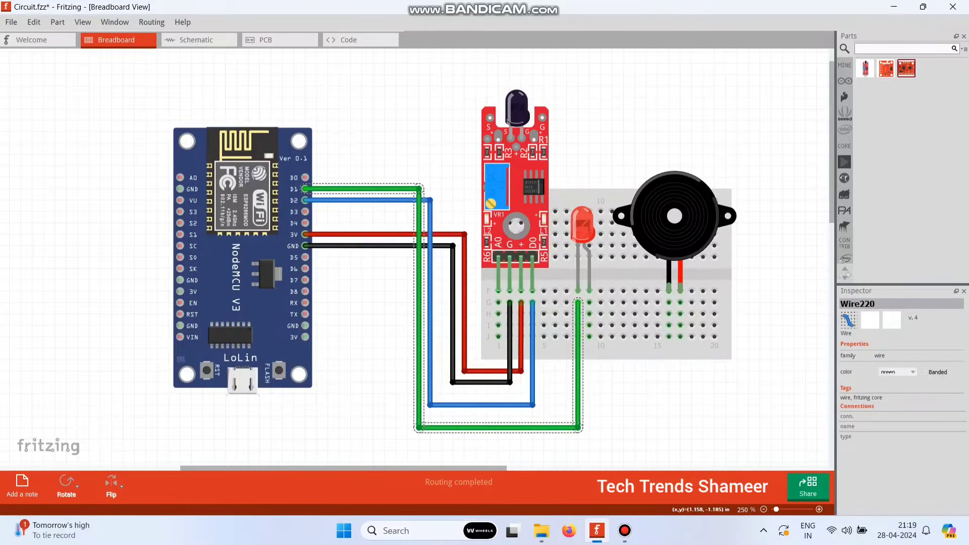
Step: Connect the LED's other leg and the buzzer's black lead to the black ground wire with right-angled black wires
{"action": "left_click_drag", "start_coordinate": [590, 303], "coordinate": [513, 383]}
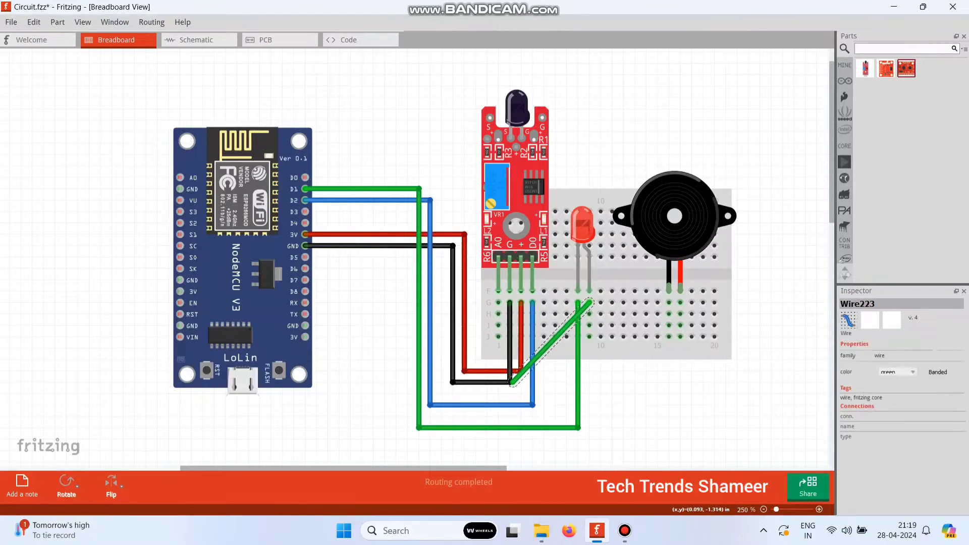
{"action": "right_click", "coordinate": [550, 343]}
{"action": "mouse_move", "coordinate": [631, 357]}
{"action": "left_click", "coordinate": [676, 376]}
{"action": "left_click_drag", "start_coordinate": [550, 343], "coordinate": [589, 382]}
{"action": "left_click_drag", "start_coordinate": [669, 303], "coordinate": [590, 382]}
{"action": "left_click_drag", "start_coordinate": [640, 332], "coordinate": [669, 382]}
Step: Connect the NodeMCU's D4 pin to the buzzer's red lead with a right-angled wire and colour it orange
{"action": "left_click_drag", "start_coordinate": [305, 223], "coordinate": [680, 303]}
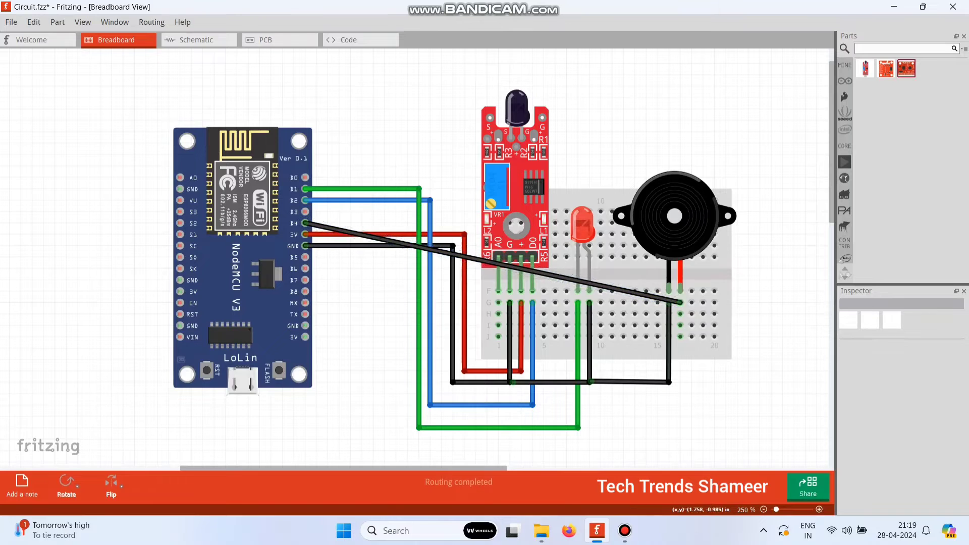
{"action": "left_click_drag", "start_coordinate": [606, 287], "coordinate": [397, 450]}
{"action": "left_click_drag", "start_coordinate": [364, 371], "coordinate": [396, 222]}
{"action": "right_click", "coordinate": [381, 222]}
{"action": "mouse_move", "coordinate": [406, 245]}
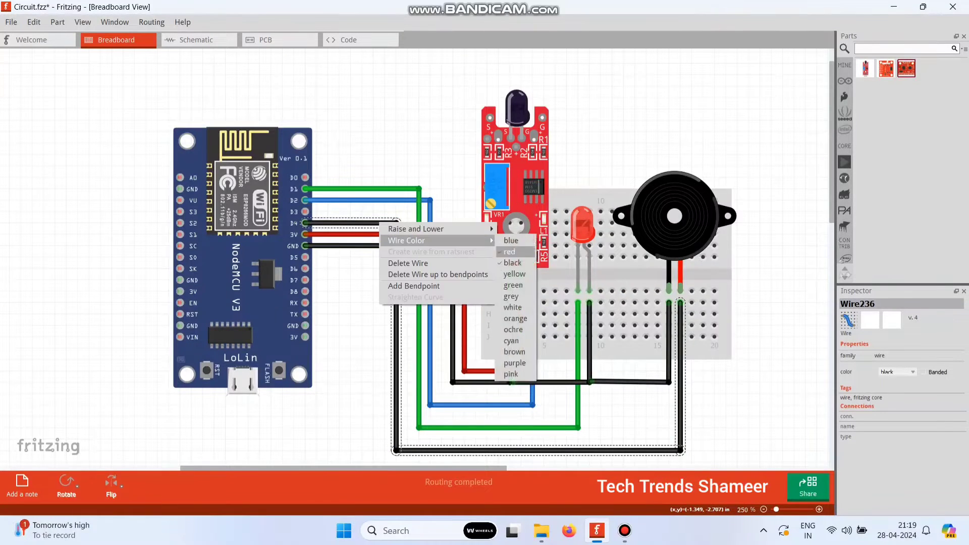
{"action": "left_click", "coordinate": [509, 323]}
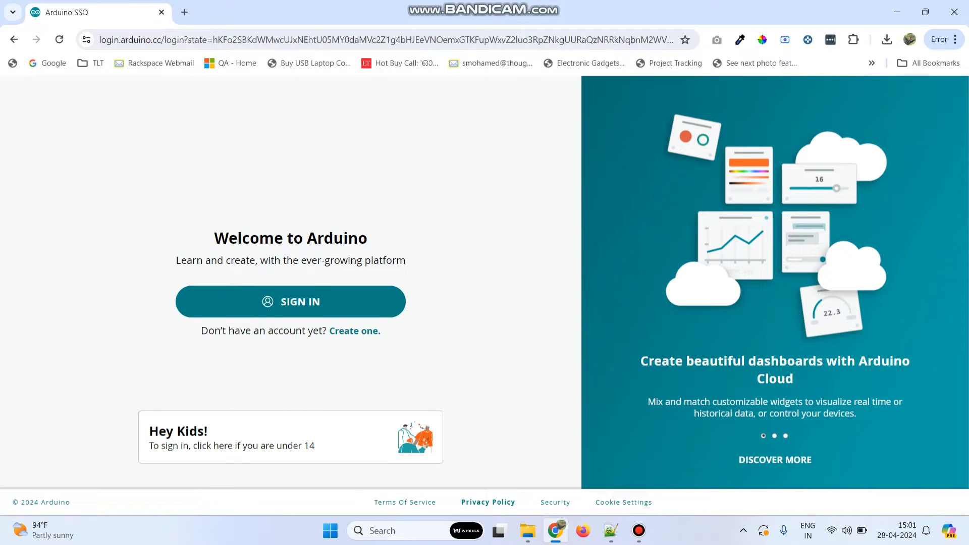
Step: Sign in to Arduino Cloud in the browser with the account's saved e-mail and password
{"action": "left_click", "coordinate": [291, 301]}
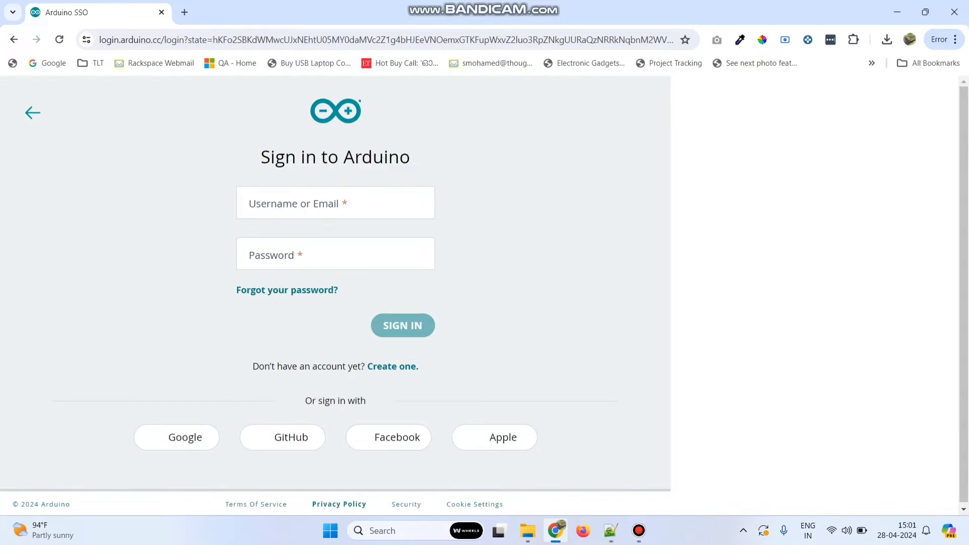
{"action": "left_click", "coordinate": [293, 204]}
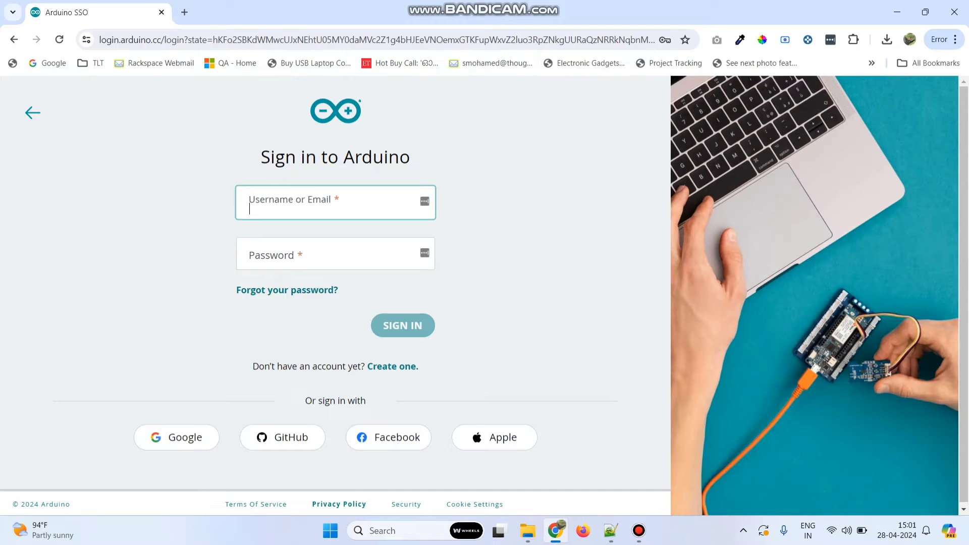
{"action": "key", "text": "Down"}
{"action": "key", "text": "Down"}
{"action": "key", "text": "Return"}
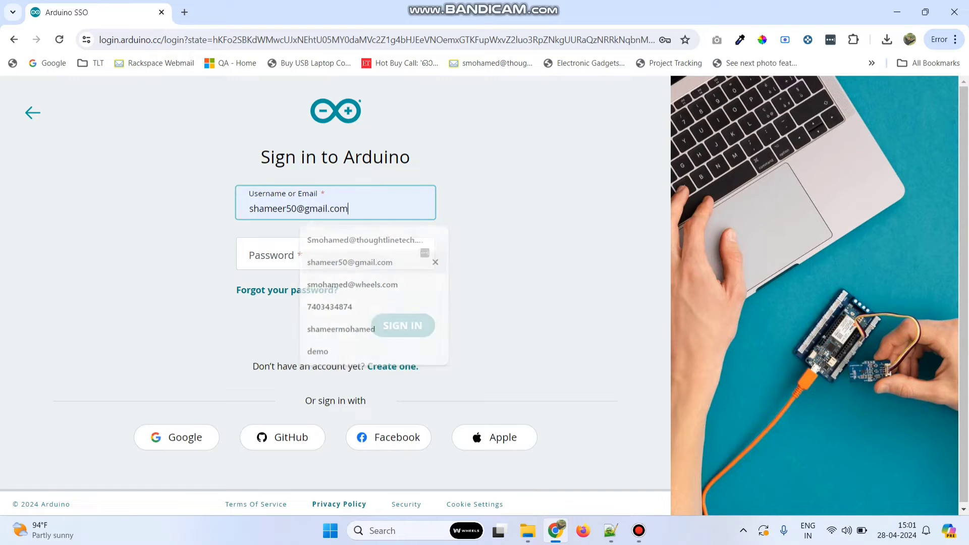
{"action": "key", "text": "Tab"}
{"action": "key", "text": "Return"}
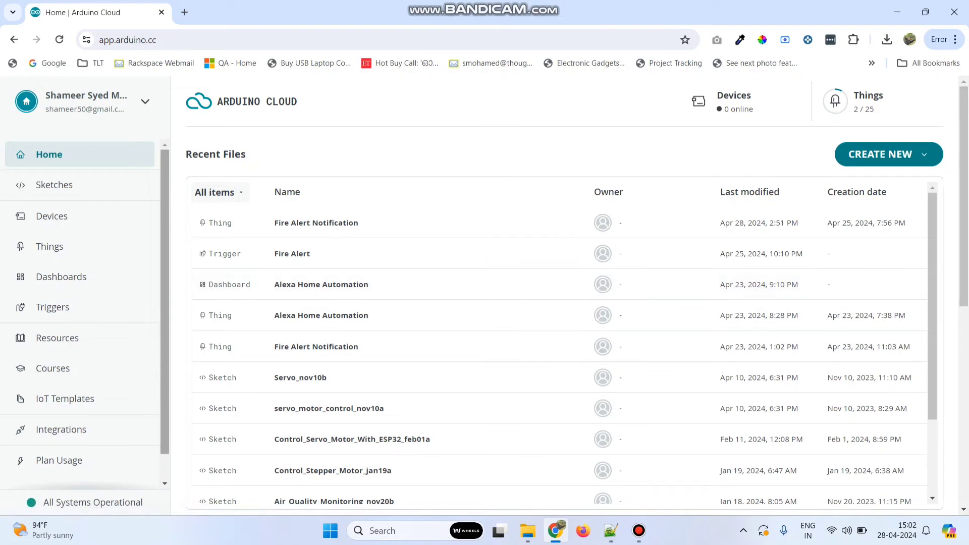
Step: Create a new Thing and rename it Fire Alert Notification
{"action": "left_click", "coordinate": [50, 246]}
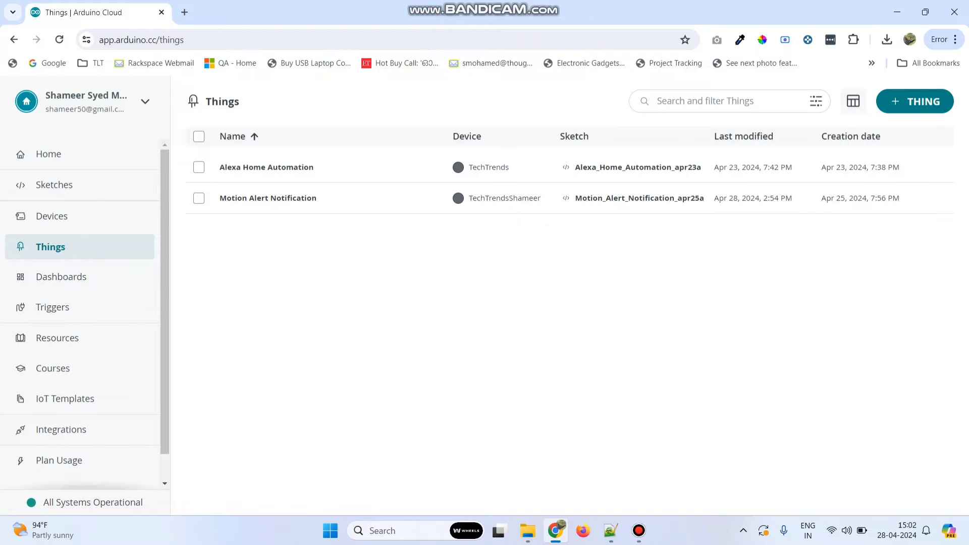
{"action": "left_click", "coordinate": [914, 101]}
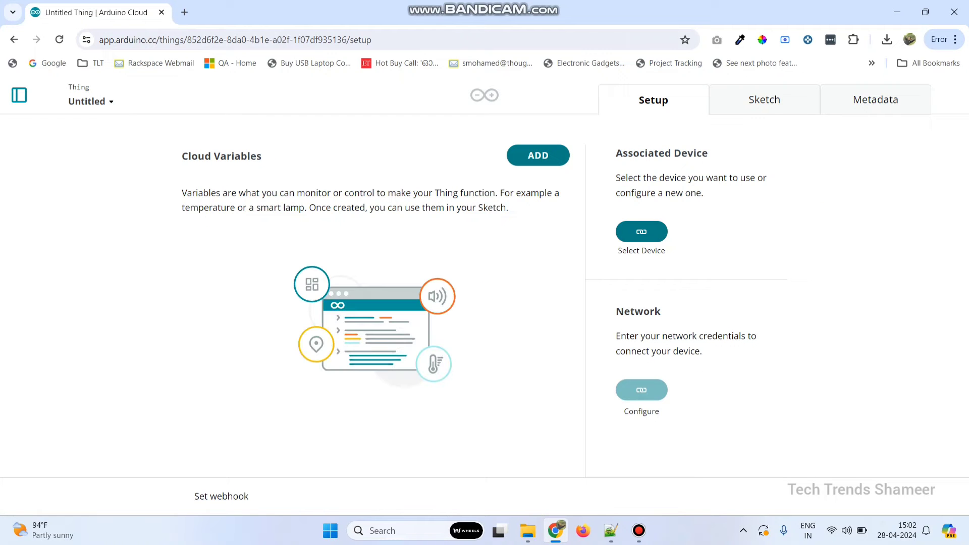
{"action": "left_click", "coordinate": [91, 101]}
{"action": "left_click", "coordinate": [86, 126]}
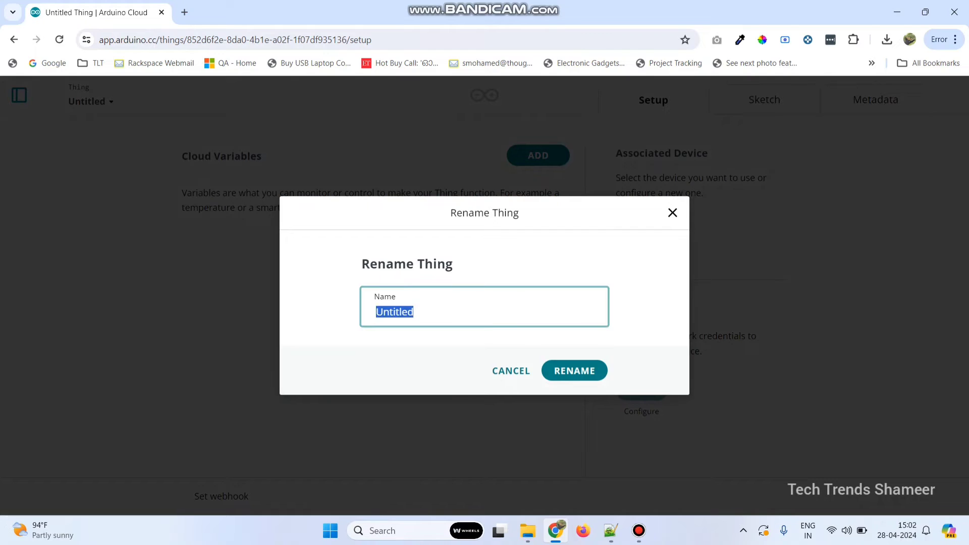
{"action": "type", "text": "Fire Alert N"}
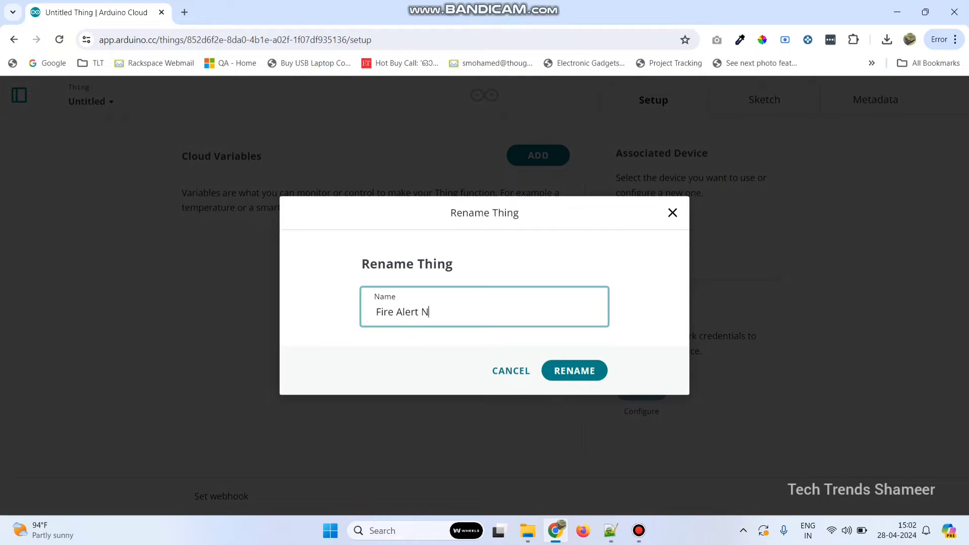
{"action": "type", "text": "otification"}
{"action": "key", "text": "Return"}
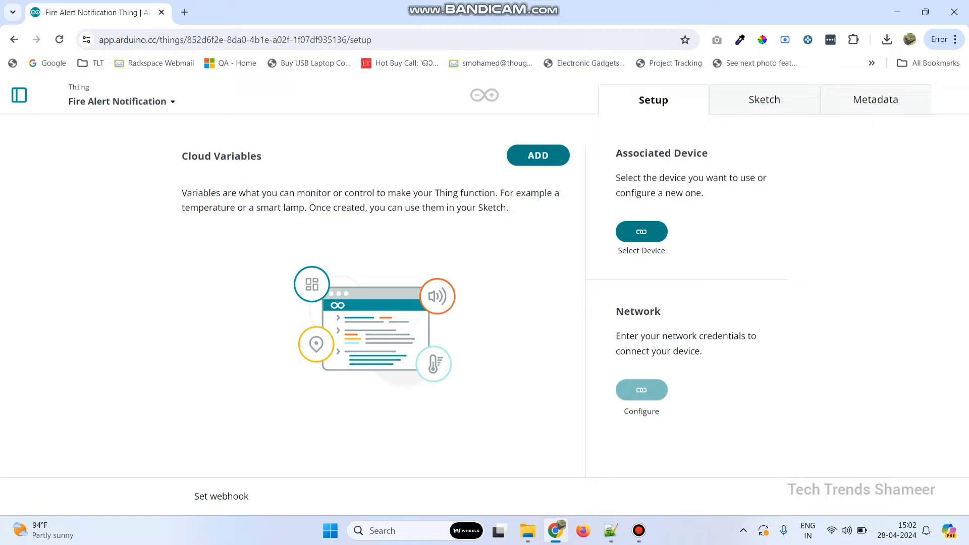
Step: Add a Boolean cloud variable named fireDetected with Read & Write permission and the On change update policy
{"action": "left_click", "coordinate": [538, 155]}
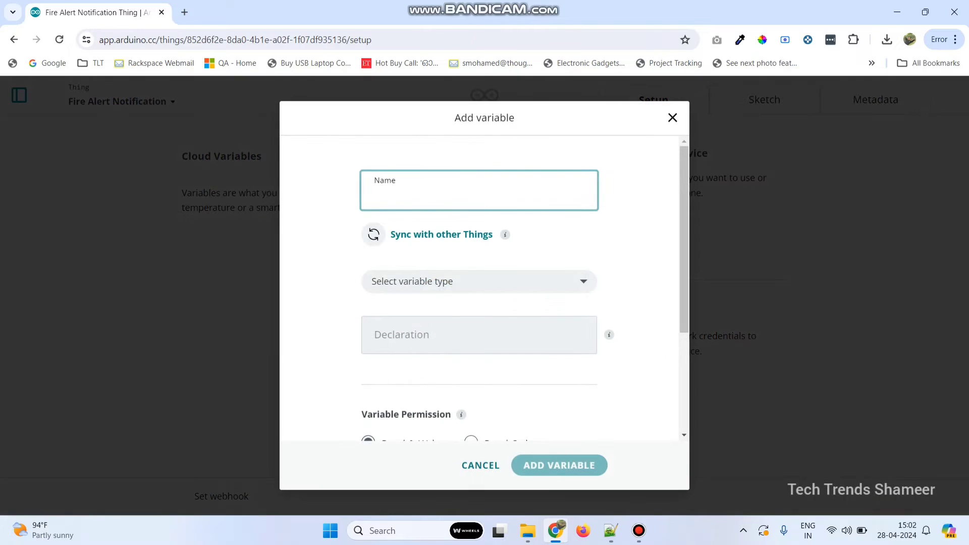
{"action": "type", "text": "fireDetected"}
{"action": "left_click", "coordinate": [478, 282]}
{"action": "left_click", "coordinate": [490, 315]}
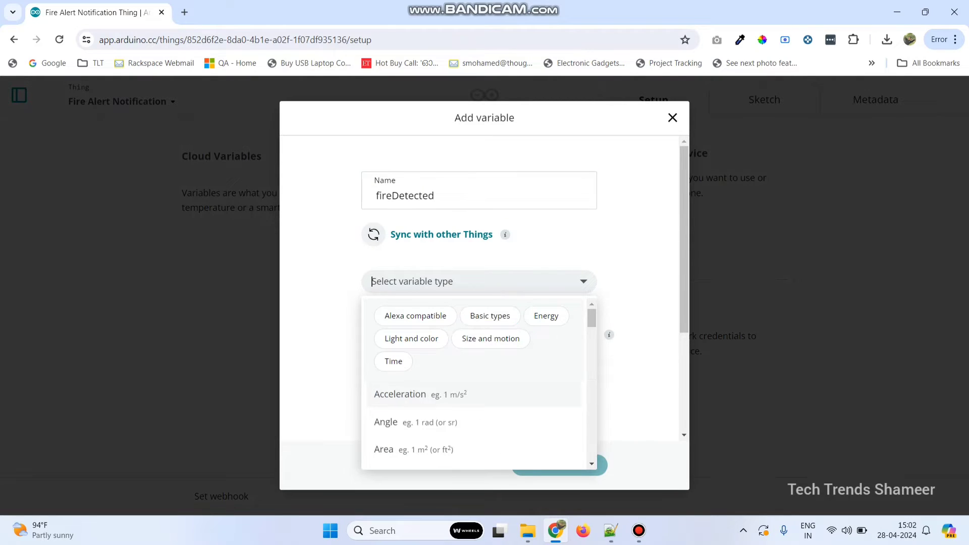
{"action": "type", "text": "boo"}
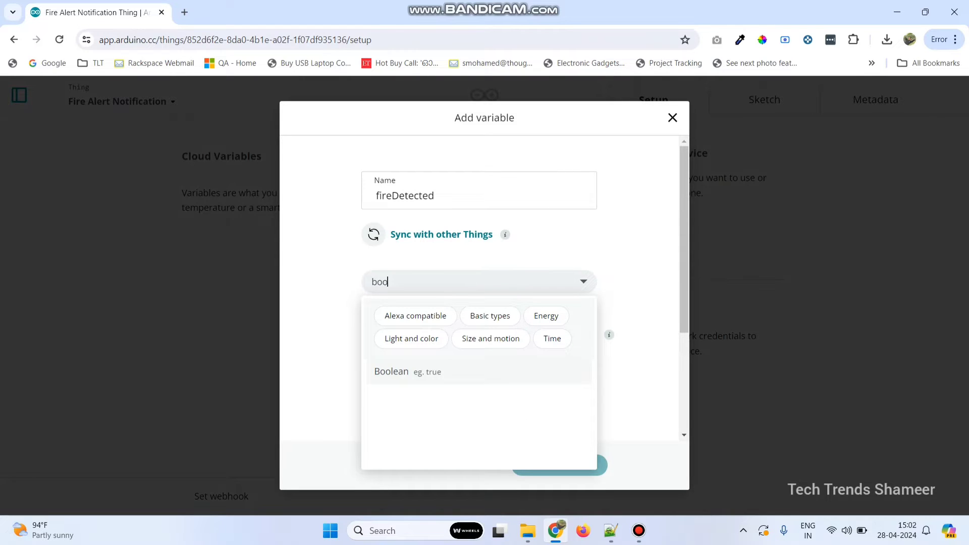
{"action": "key", "text": "Return"}
{"action": "scroll", "coordinate": [480, 303], "scroll_direction": "down", "scroll_amount": 2}
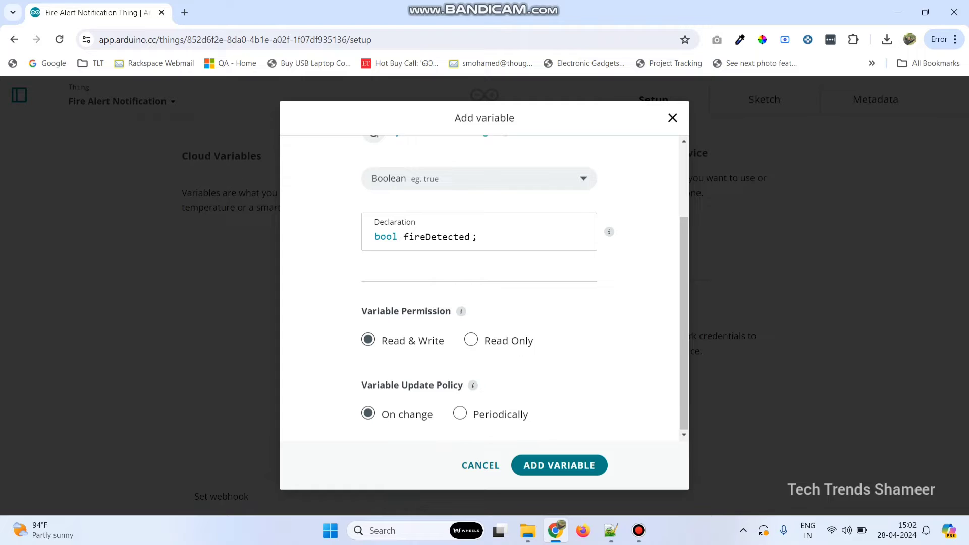
{"action": "left_click", "coordinate": [559, 465]}
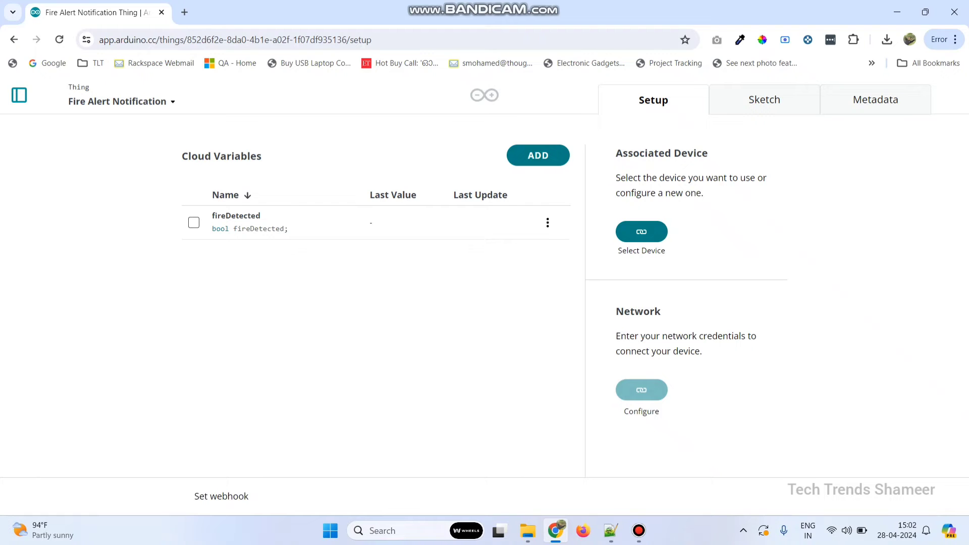
Step: Set up a new third party device for the Thing as an ESP8266, model NodeMCU 1.0 (ESP-12E Module)
{"action": "left_click", "coordinate": [641, 232]}
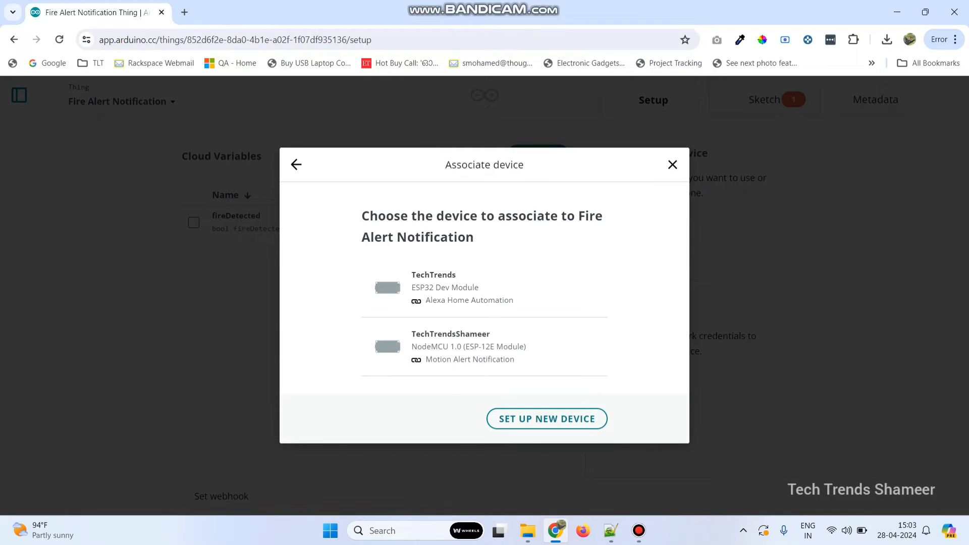
{"action": "left_click", "coordinate": [546, 418]}
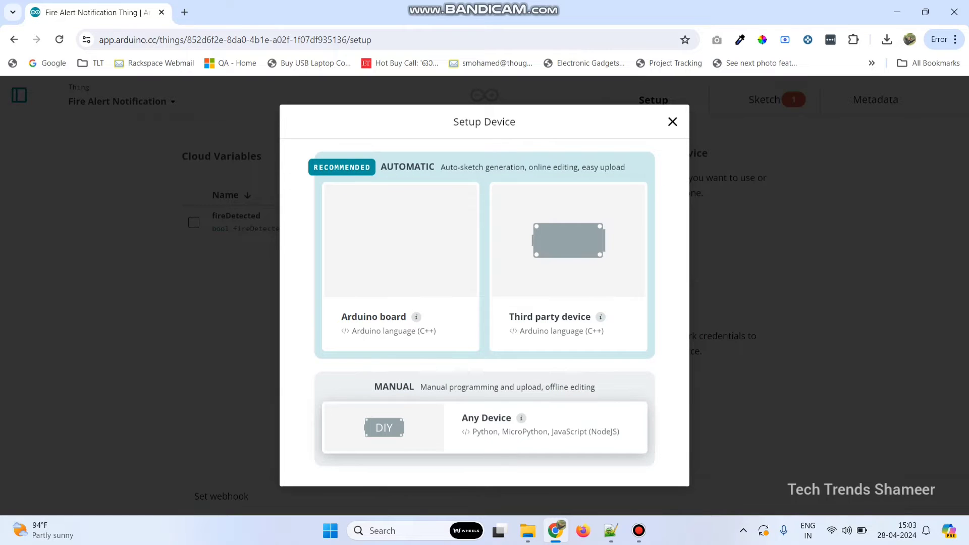
{"action": "left_click", "coordinate": [569, 267]}
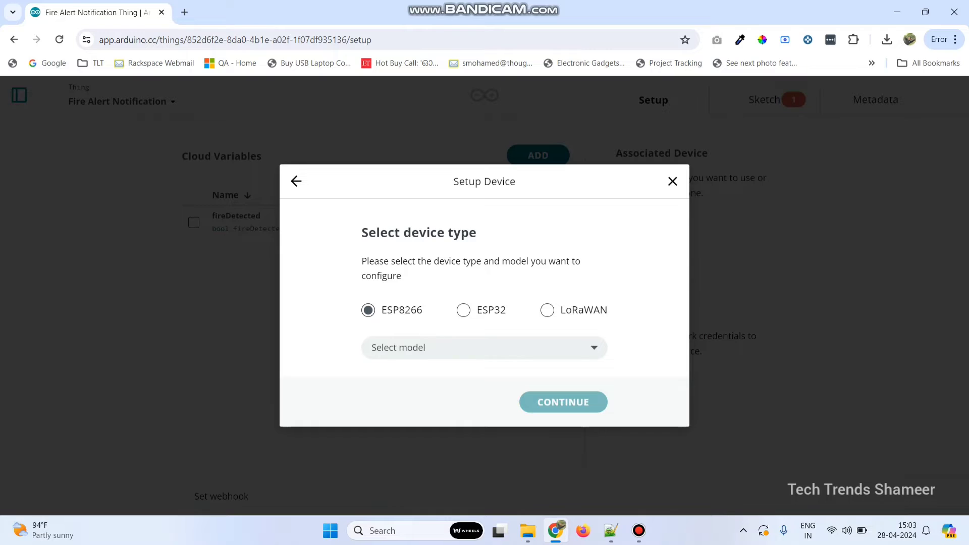
{"action": "left_click", "coordinate": [484, 348]}
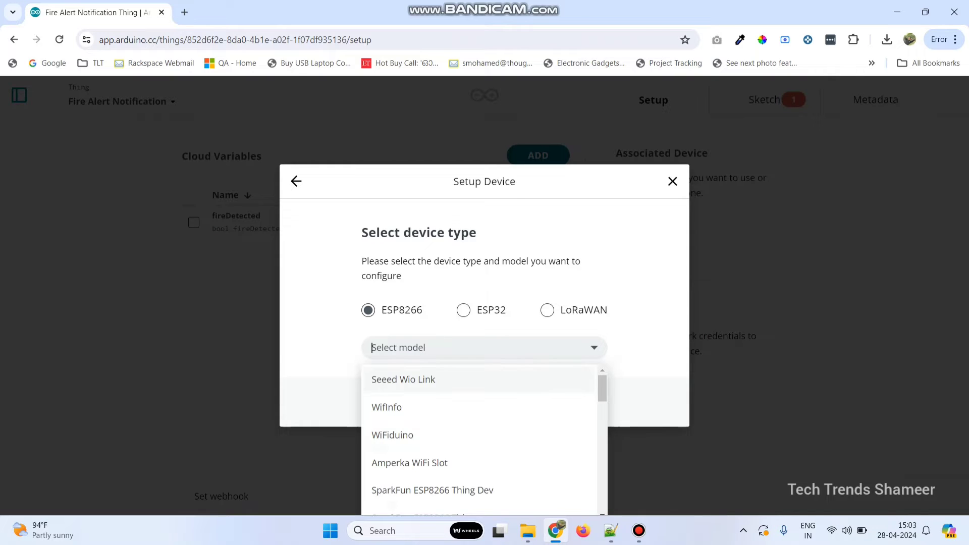
{"action": "type", "text": "no"}
{"action": "left_click", "coordinate": [438, 408]}
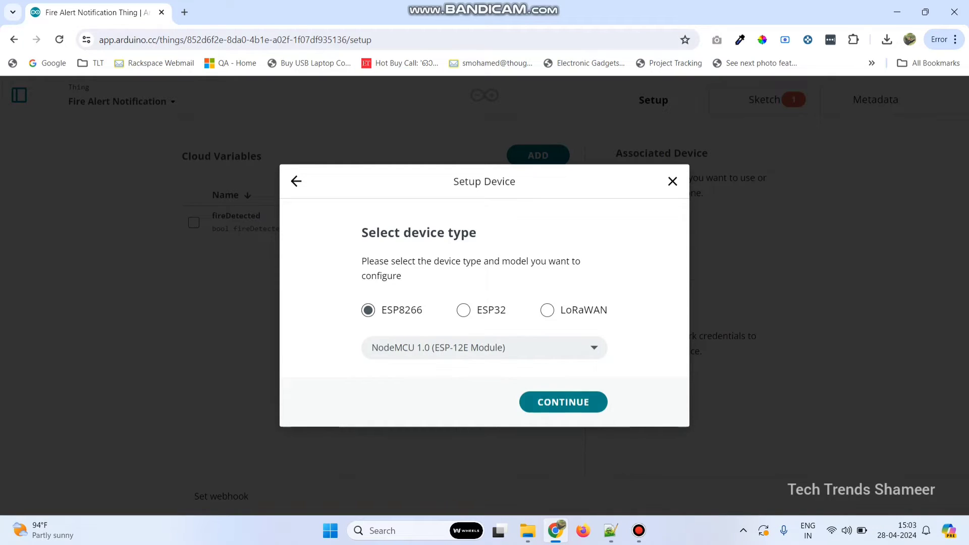
{"action": "left_click", "coordinate": [563, 402]}
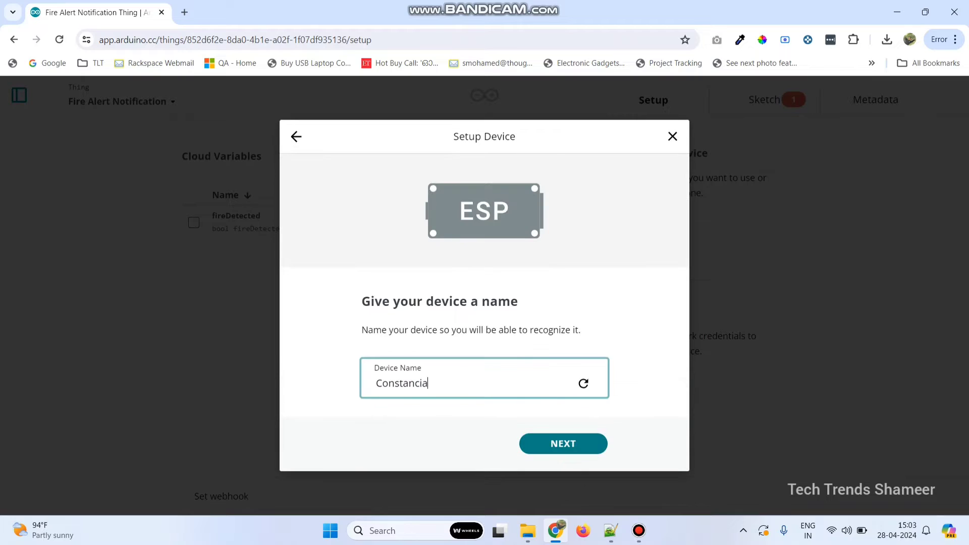
Step: Name the new device TechTrendsFireAlert and copy its generated secret key
{"action": "key", "text": "ctrl+a"}
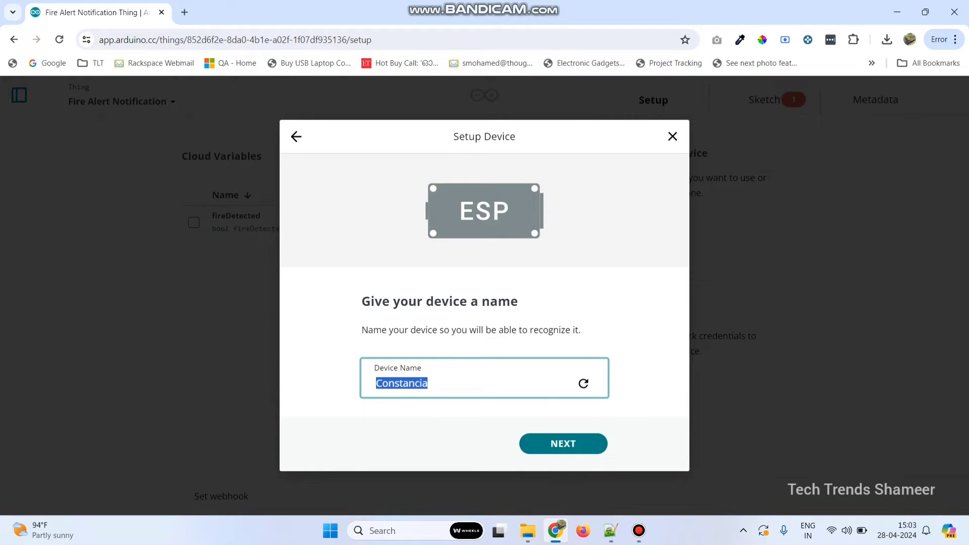
{"action": "type", "text": "TechT"}
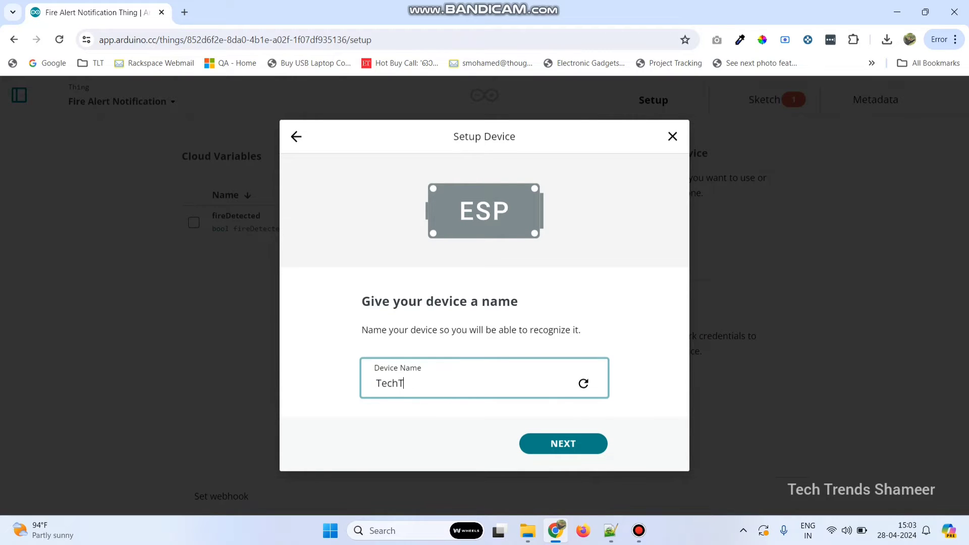
{"action": "type", "text": "rendsFireAlert"}
{"action": "key", "text": "Return"}
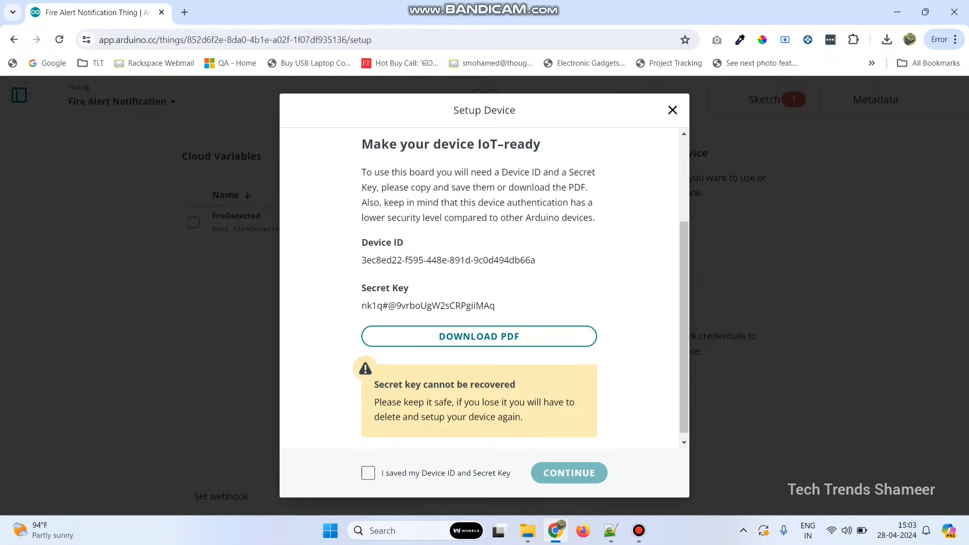
{"action": "left_click", "coordinate": [657, 297]}
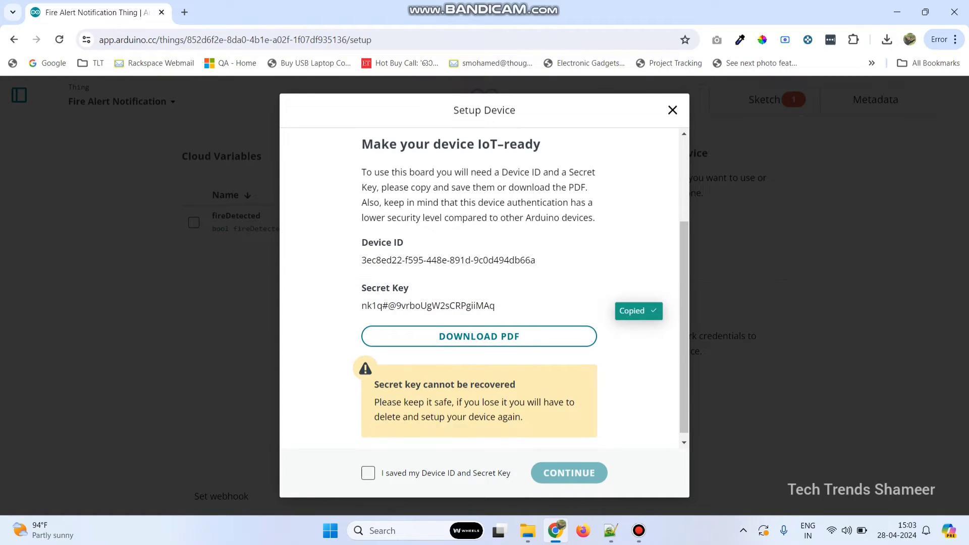
Step: Confirm that the device ID and secret key are saved and finish the device setup
{"action": "left_click", "coordinate": [368, 473]}
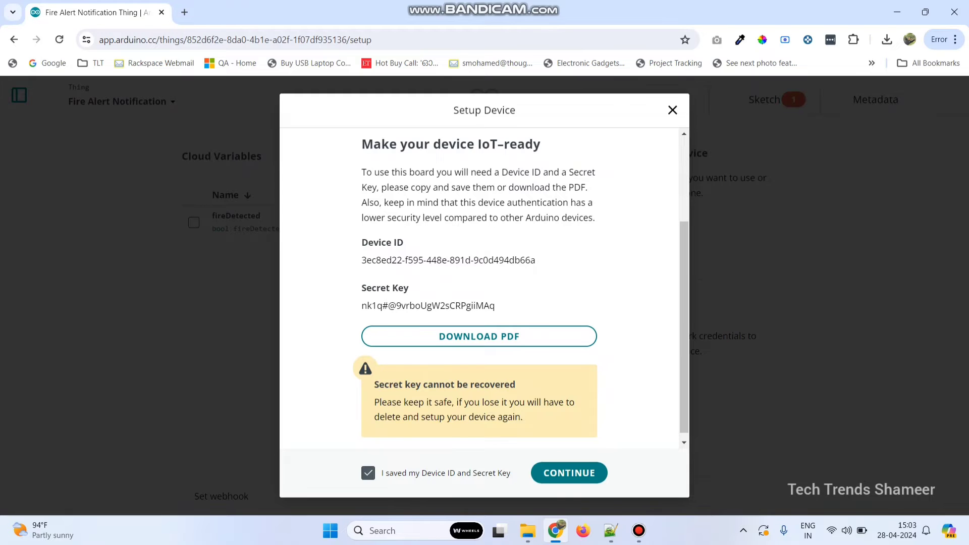
{"action": "left_click", "coordinate": [569, 473]}
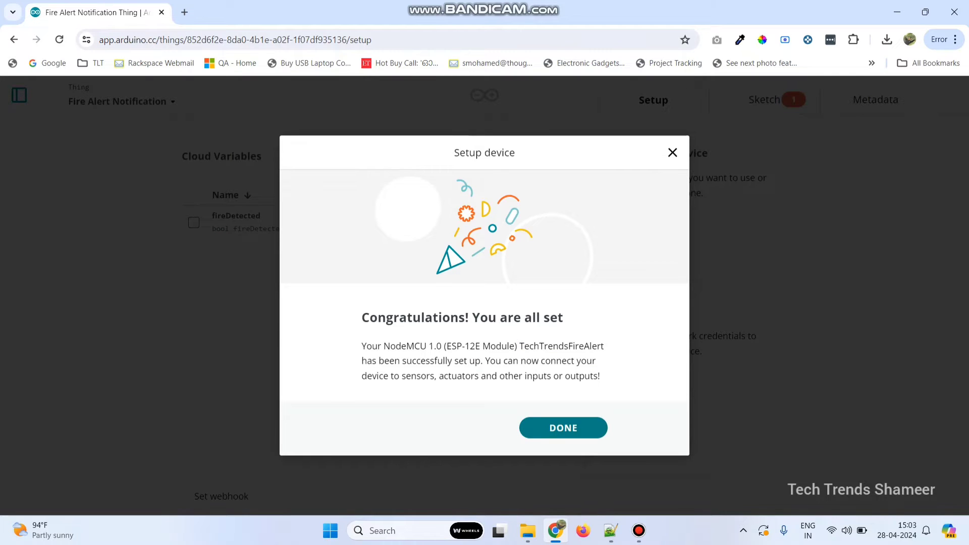
{"action": "left_click", "coordinate": [563, 428]}
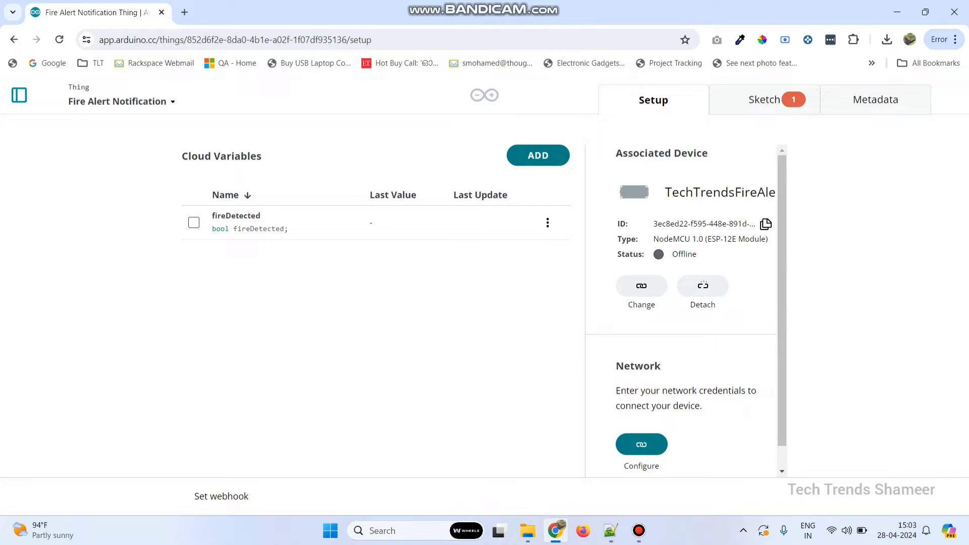
Step: Configure the Thing's network with Wi-Fi name Galaxy F23 5G 3FF5, the Wi-Fi password and the device's copied secret key, and save it
{"action": "scroll", "coordinate": [686, 308], "scroll_direction": "down", "scroll_amount": 1}
{"action": "left_click", "coordinate": [641, 420]}
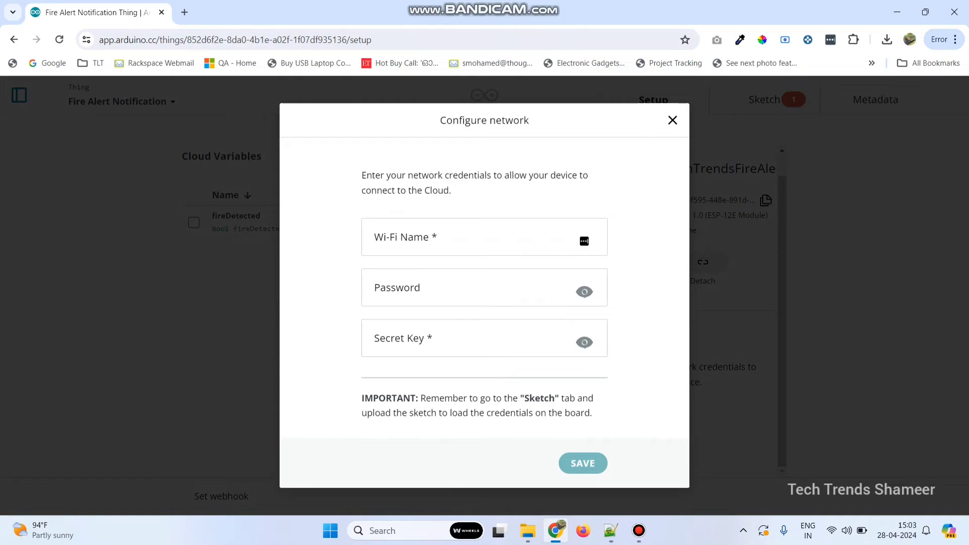
{"action": "left_click", "coordinate": [376, 242]}
{"action": "type", "text": "Ga"}
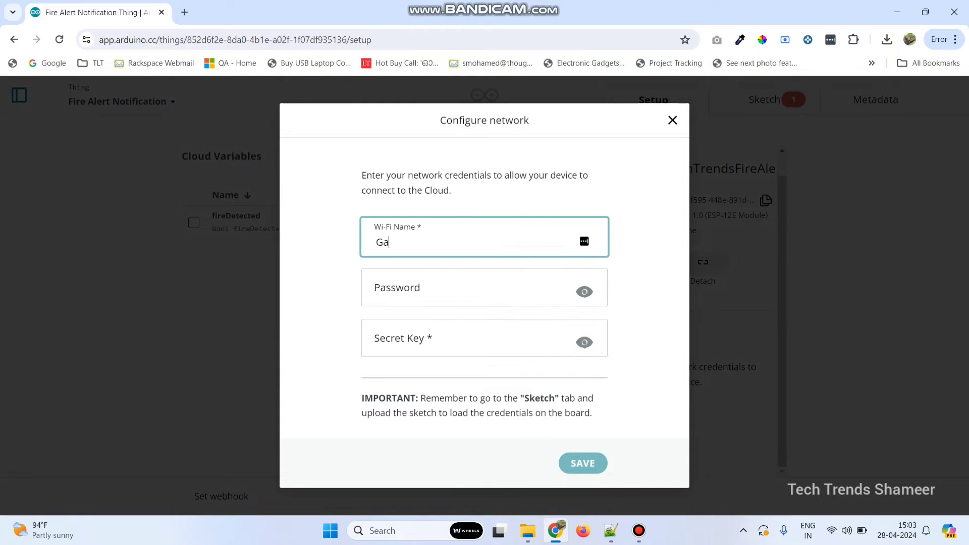
{"action": "type", "text": "laxy F23 5G 3FF5"}
{"action": "key", "text": "Tab"}
{"action": "type", "text": "••••"}
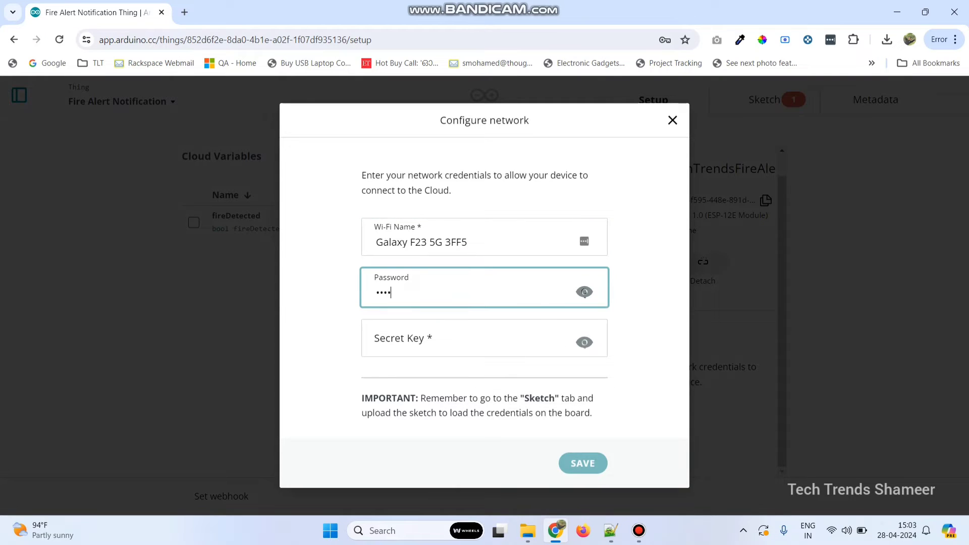
{"action": "type", "text": "••••••••"}
{"action": "key", "text": "Tab"}
{"action": "key", "text": "Tab"}
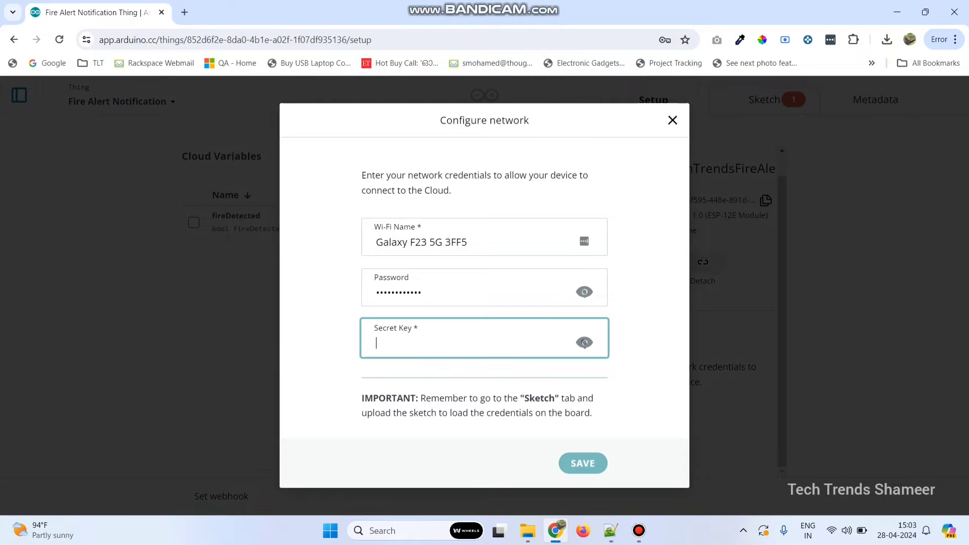
{"action": "key", "text": "ctrl+v"}
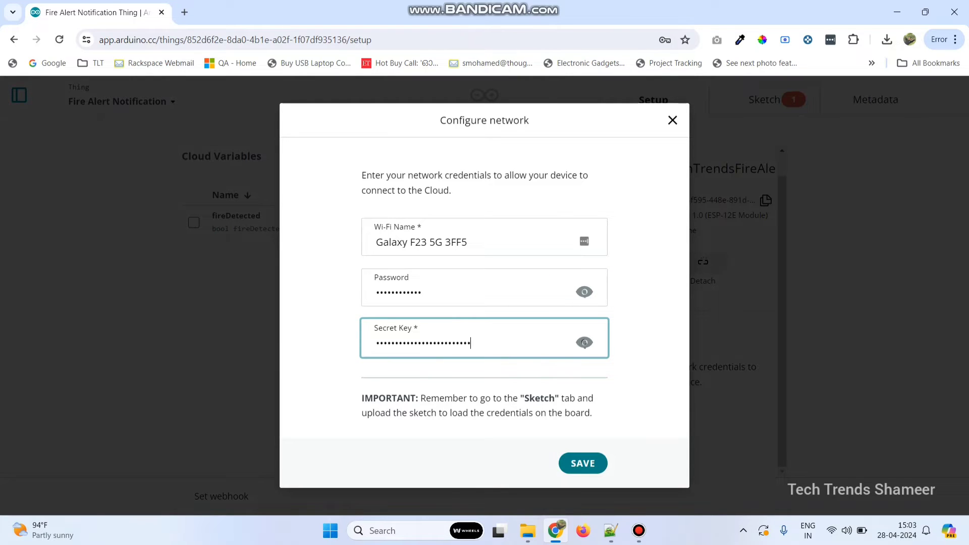
{"action": "left_click", "coordinate": [583, 463]}
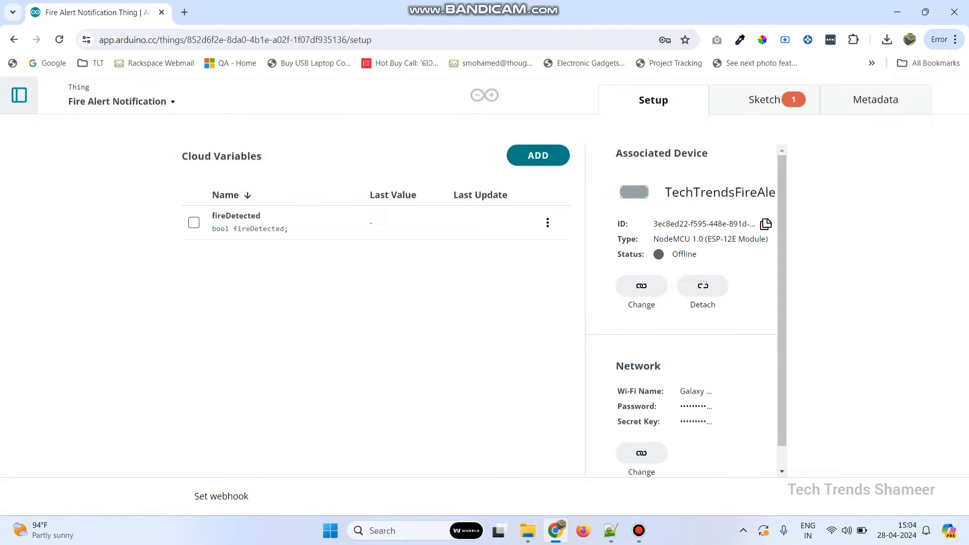
Step: Create a new trigger and rename it Fire Alert
{"action": "left_click", "coordinate": [18, 95]}
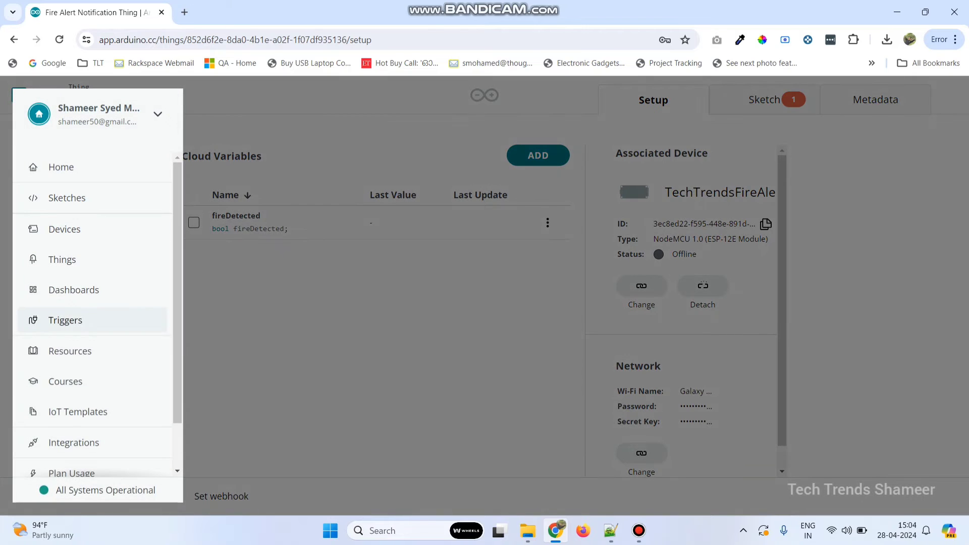
{"action": "left_click", "coordinate": [65, 320]}
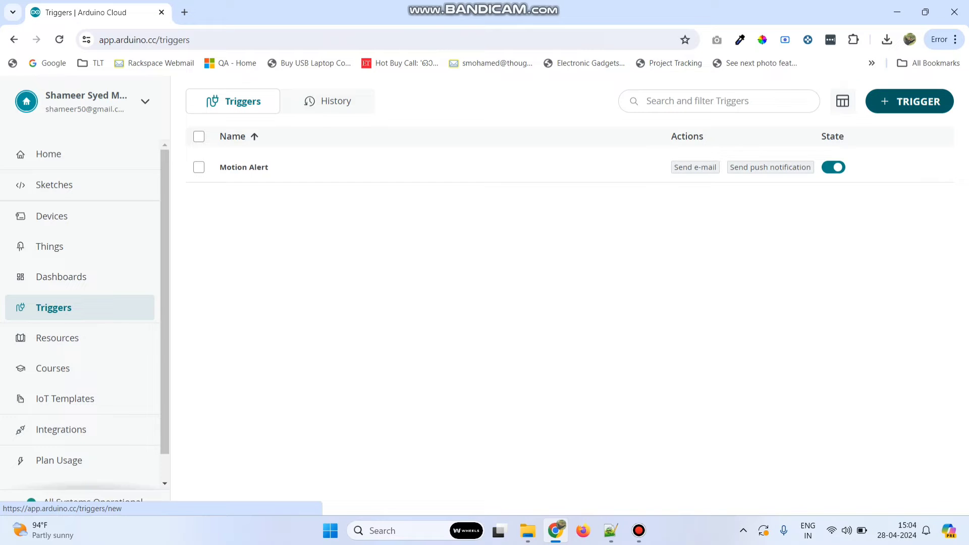
{"action": "left_click", "coordinate": [910, 101]}
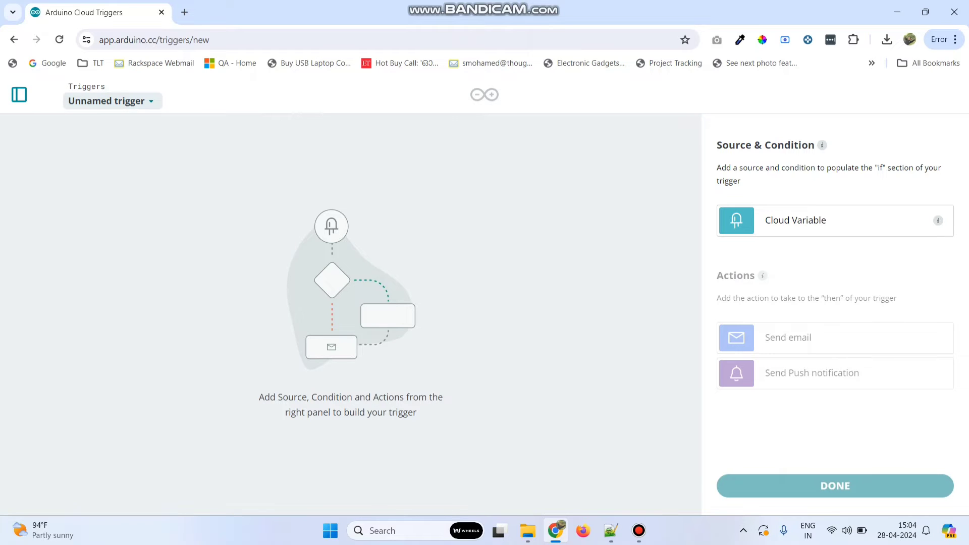
{"action": "left_click", "coordinate": [111, 100]}
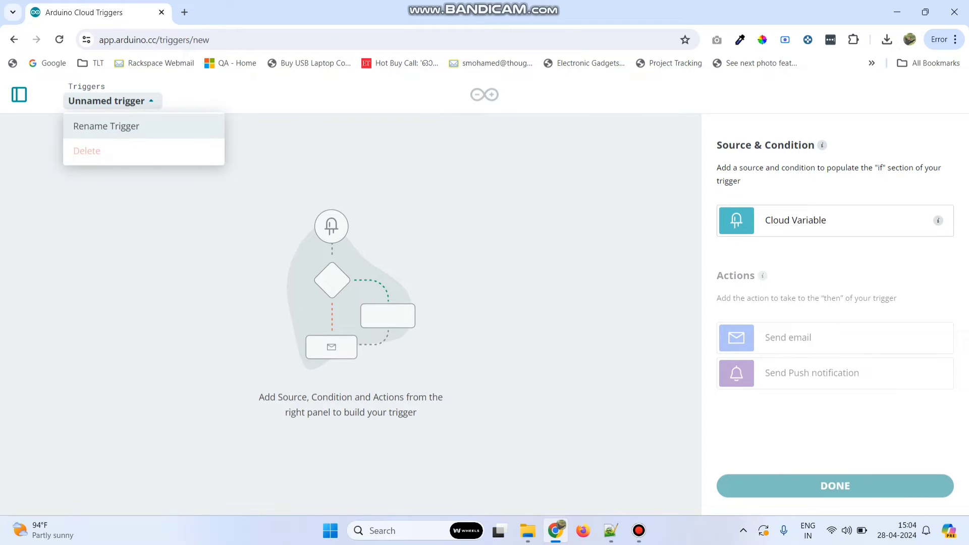
{"action": "left_click", "coordinate": [106, 126]}
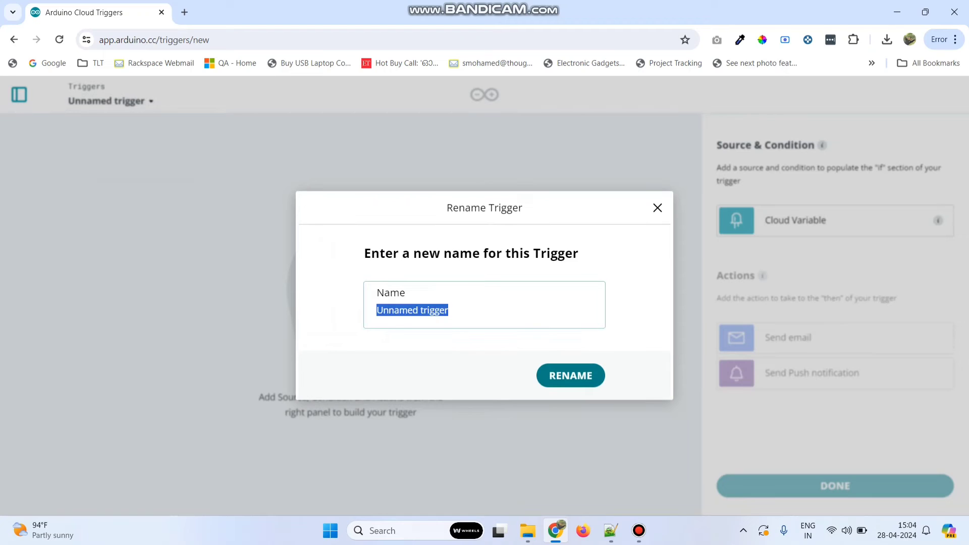
{"action": "type", "text": "Fire Alert"}
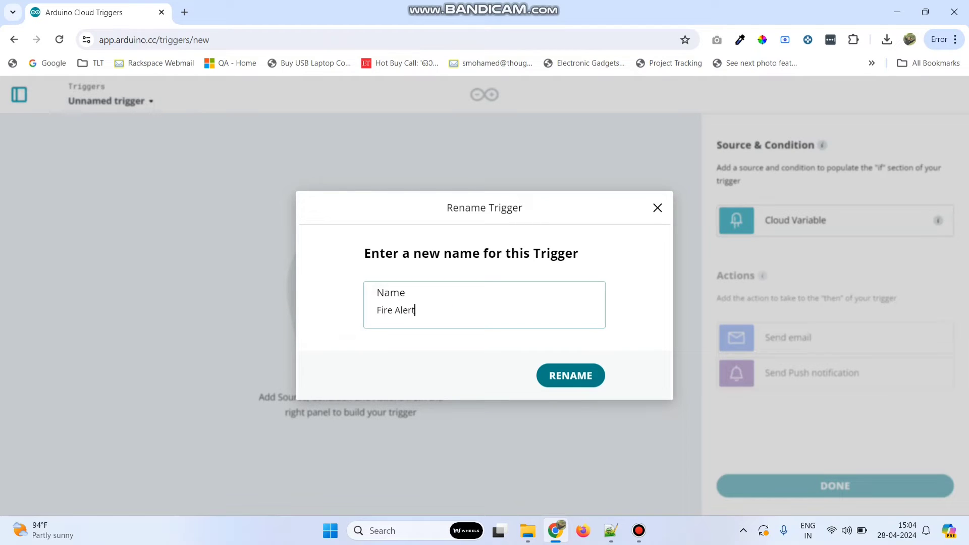
{"action": "key", "text": "Return"}
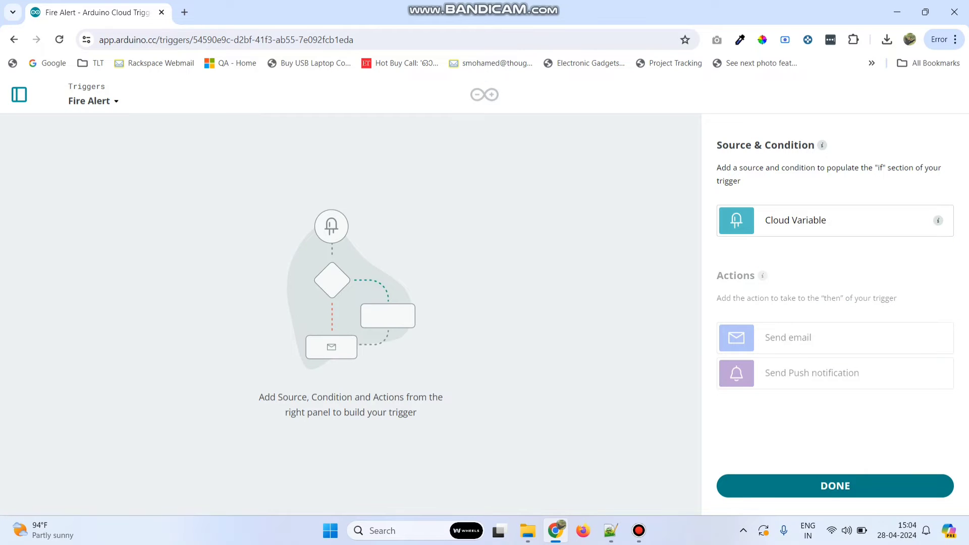
Step: Link the fireDetected variable of the Fire Alert Notification Thing as the trigger's source
{"action": "left_click", "coordinate": [808, 220]}
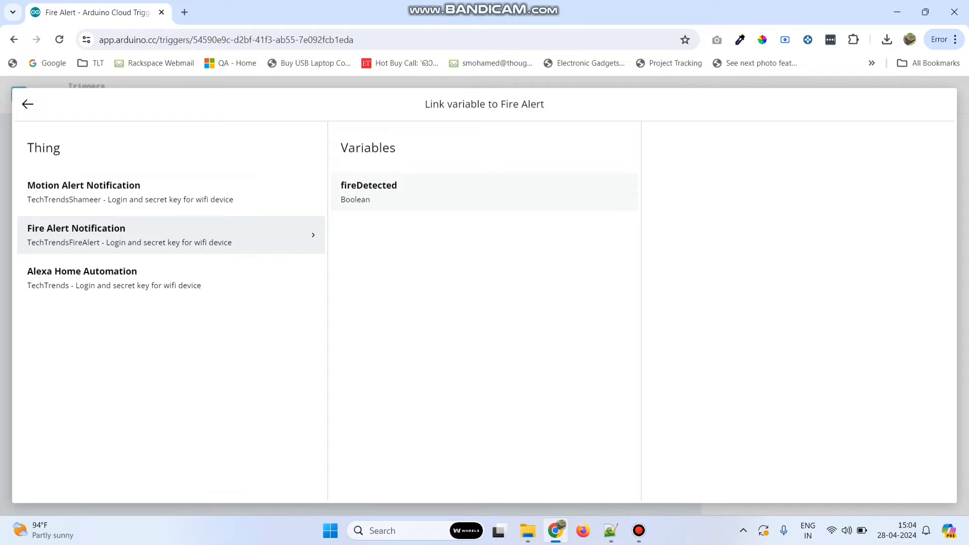
{"action": "left_click", "coordinate": [484, 192]}
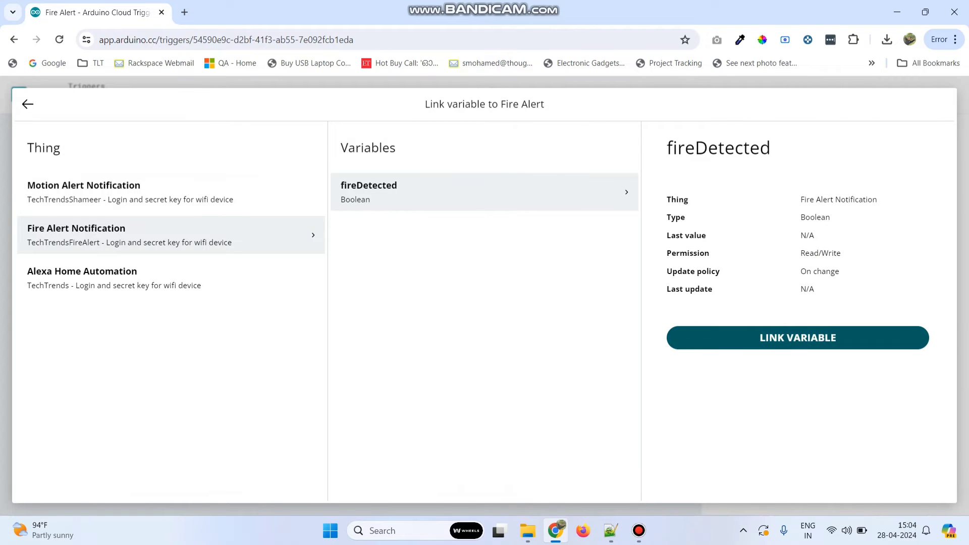
{"action": "left_click", "coordinate": [797, 337]}
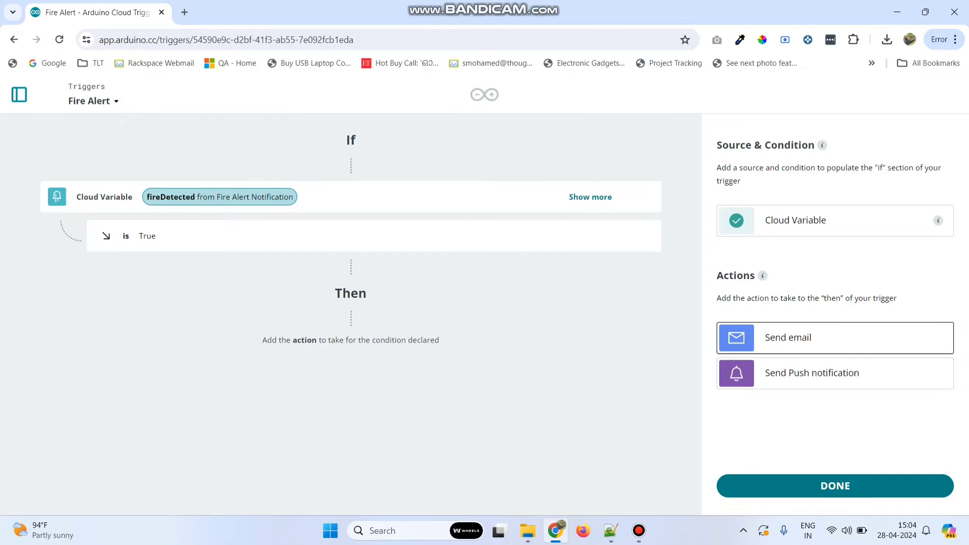
Step: Add a Send email action to the trigger with the subject "Fire Detecred" and the body "Fire Detected"
{"action": "left_click", "coordinate": [835, 338]}
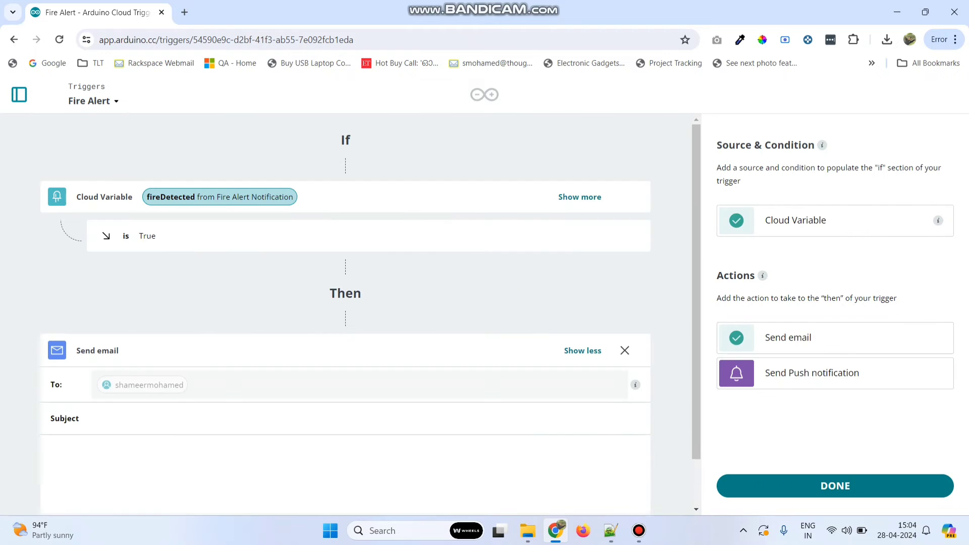
{"action": "scroll", "coordinate": [345, 314], "scroll_direction": "down", "scroll_amount": 2}
{"action": "scroll", "coordinate": [345, 314], "scroll_direction": "up", "scroll_amount": 2}
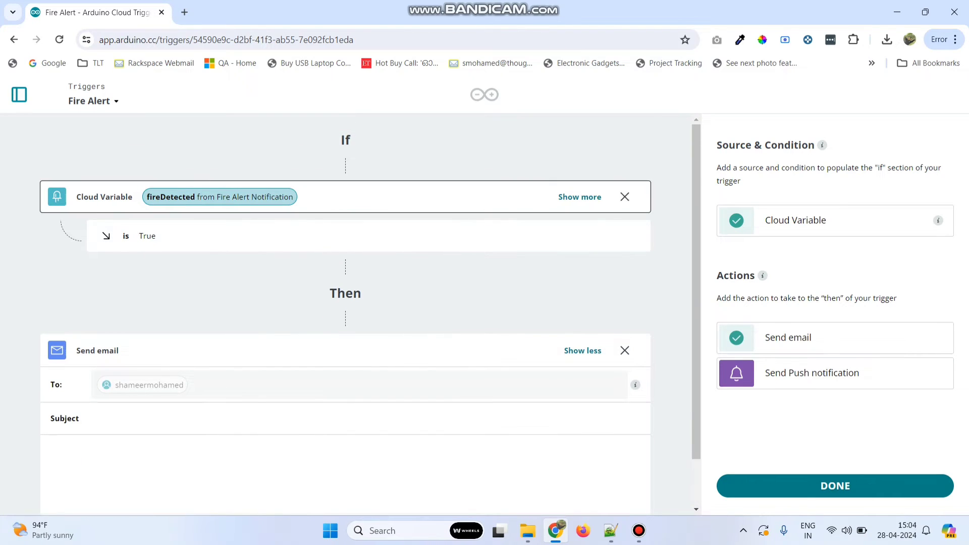
{"action": "scroll", "coordinate": [346, 313], "scroll_direction": "down", "scroll_amount": 1}
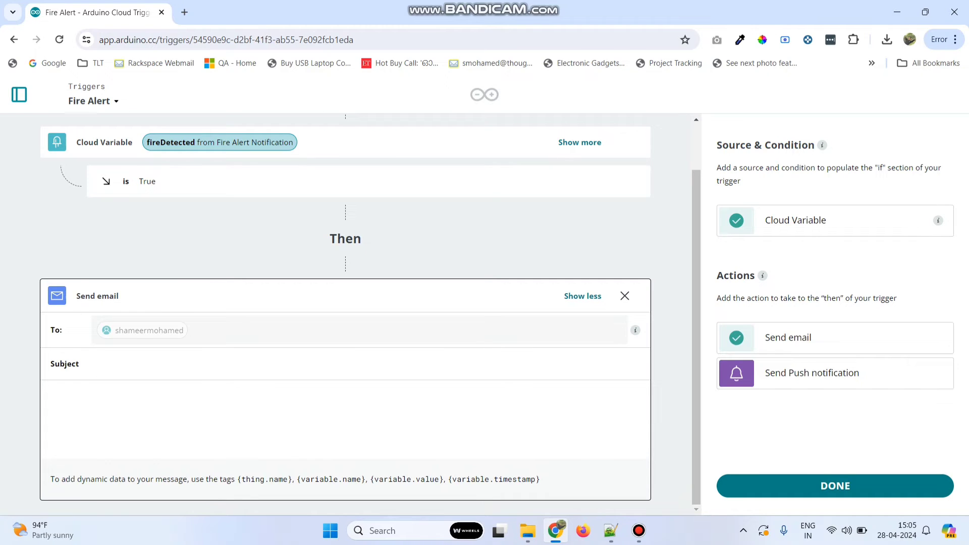
{"action": "left_click", "coordinate": [101, 364]}
{"action": "type", "text": "F"}
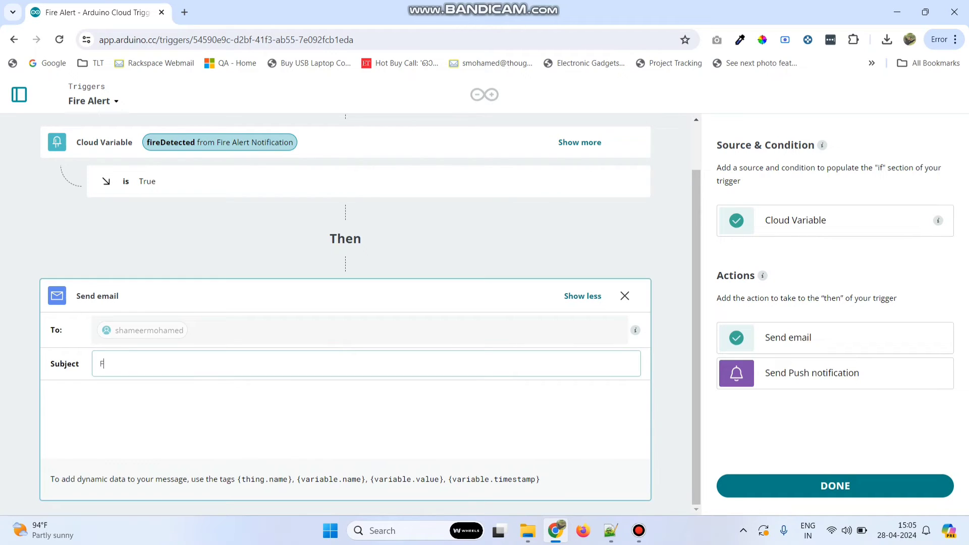
{"action": "type", "text": "ire Detecred"}
{"action": "left_click", "coordinate": [50, 399]}
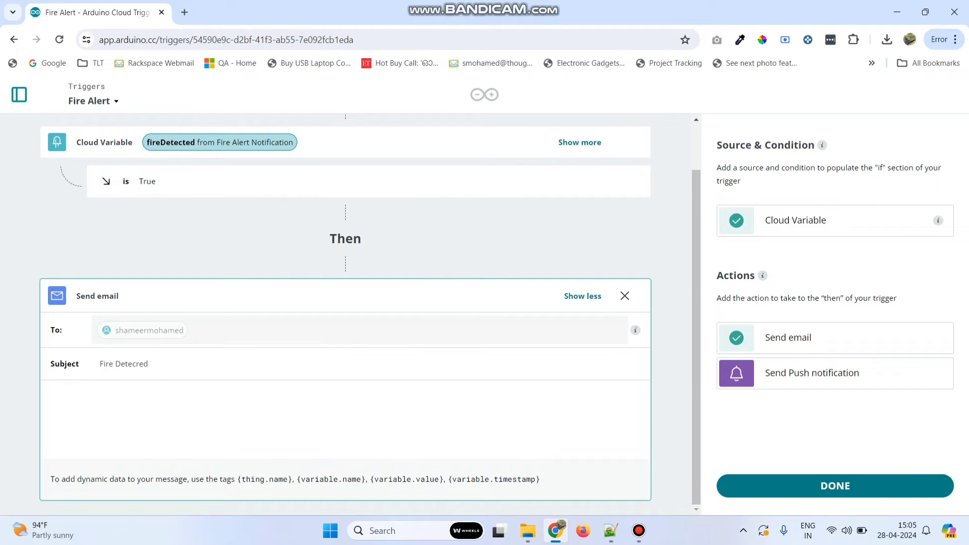
{"action": "type", "text": "Fire Detected"}
Step: Add a Send Push notification action to the trigger with "Fire Detected" as both its title and message
{"action": "left_click", "coordinate": [835, 374]}
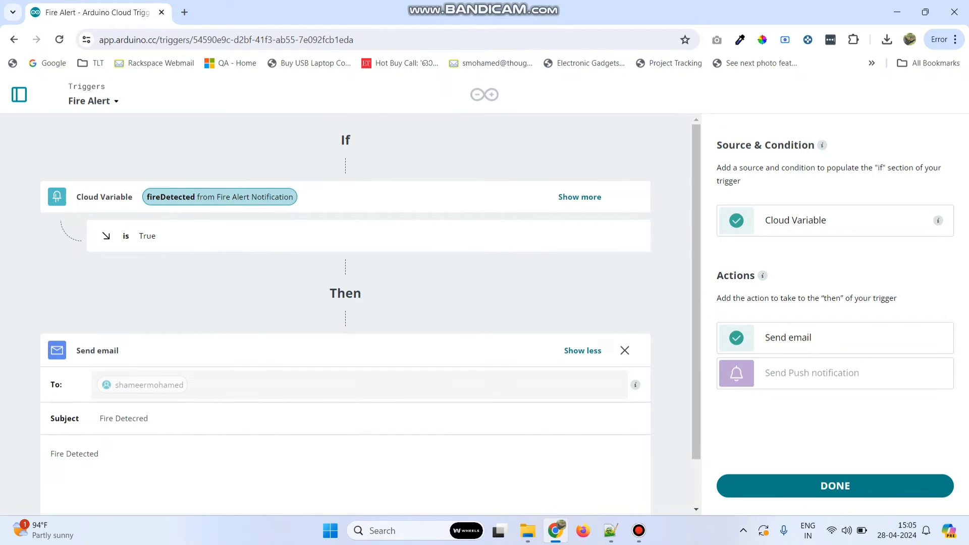
{"action": "scroll", "coordinate": [346, 313], "scroll_direction": "down", "scroll_amount": 2}
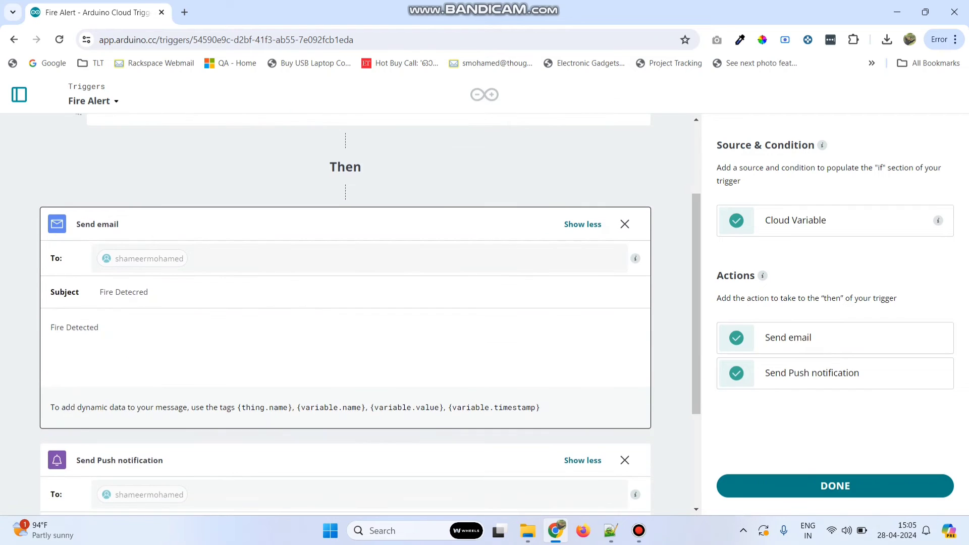
{"action": "scroll", "coordinate": [345, 313], "scroll_direction": "down", "scroll_amount": 3}
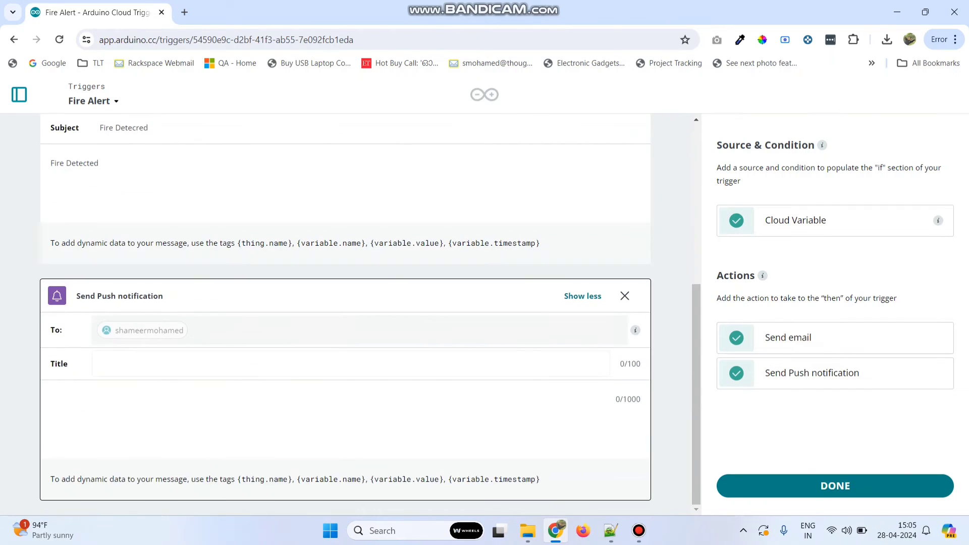
{"action": "left_click", "coordinate": [100, 363]}
{"action": "type", "text": "Fire Deteceted"}
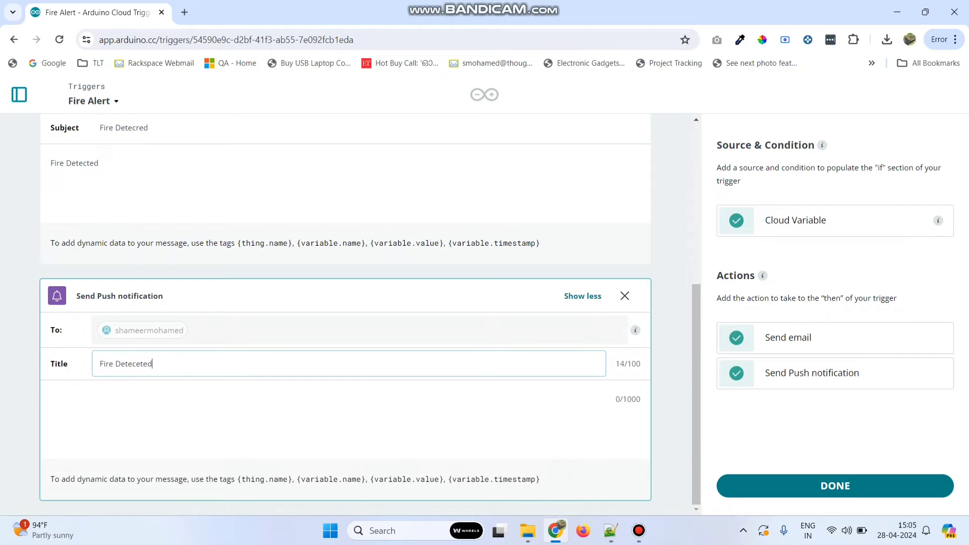
{"action": "key", "text": "BackSpace"}
{"action": "key", "text": "BackSpace"}
{"action": "key", "text": "BackSpace"}
{"action": "type", "text": "ted"}
{"action": "key", "text": "ctrl+a"}
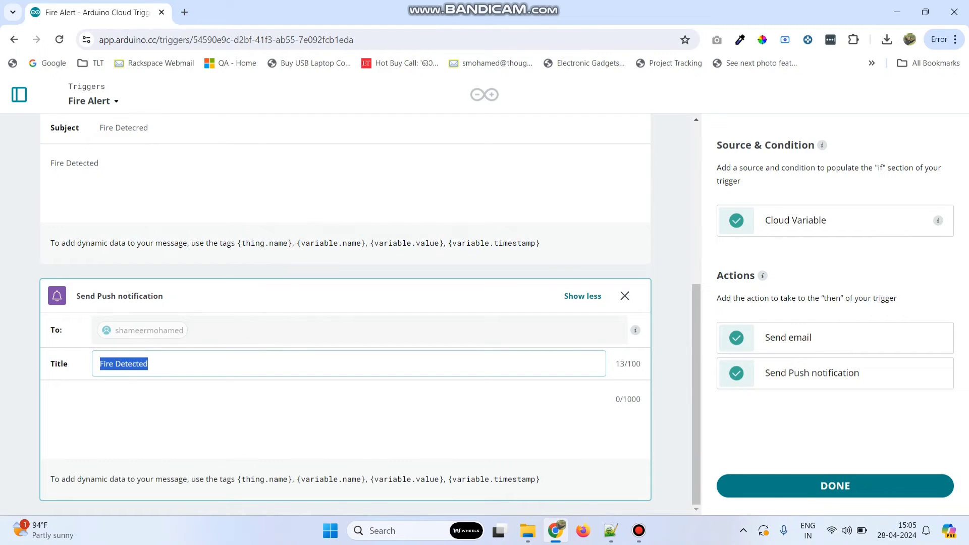
{"action": "key", "text": "ctrl+c"}
{"action": "key", "text": "Tab"}
{"action": "key", "text": "ctrl+v"}
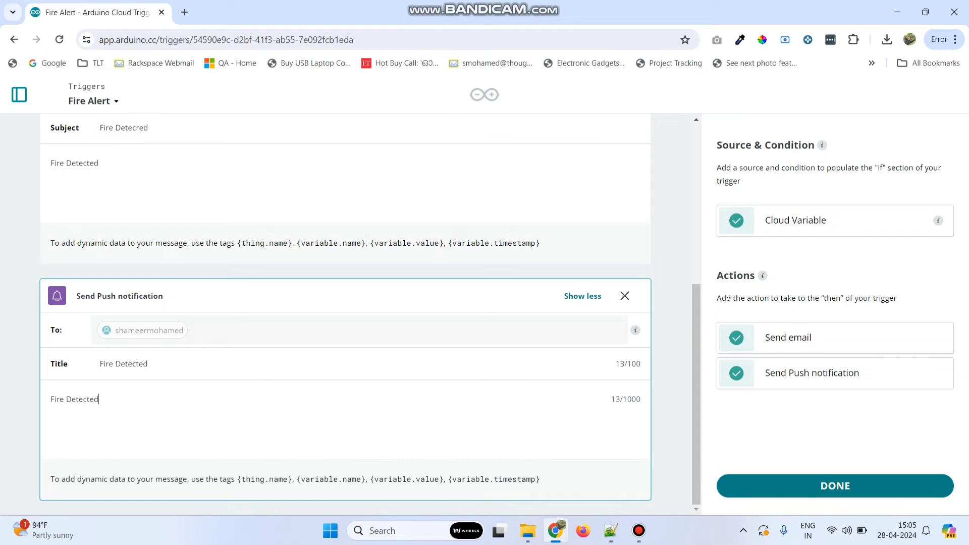
Step: Finish the trigger and switch Fire Alert on in the trigger list
{"action": "left_click", "coordinate": [835, 485]}
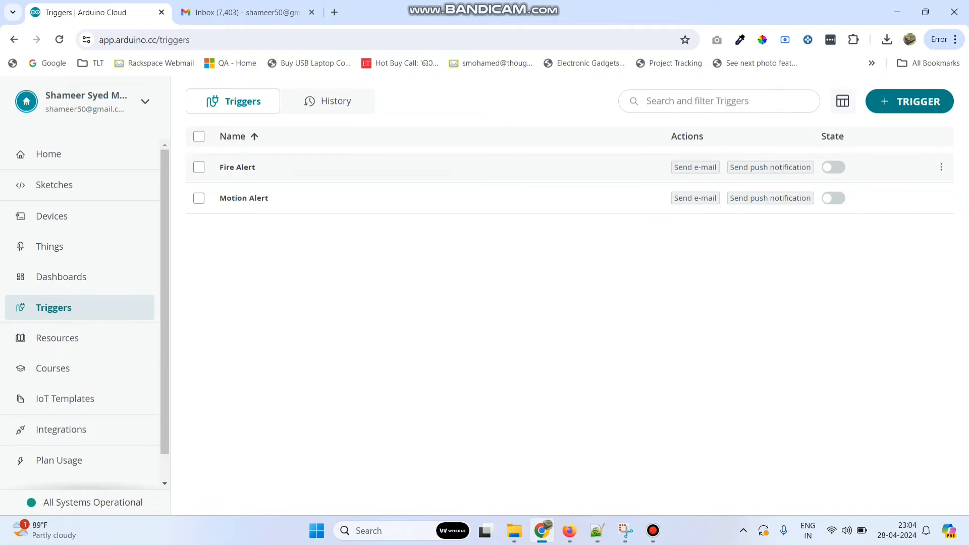
{"action": "left_click", "coordinate": [833, 167]}
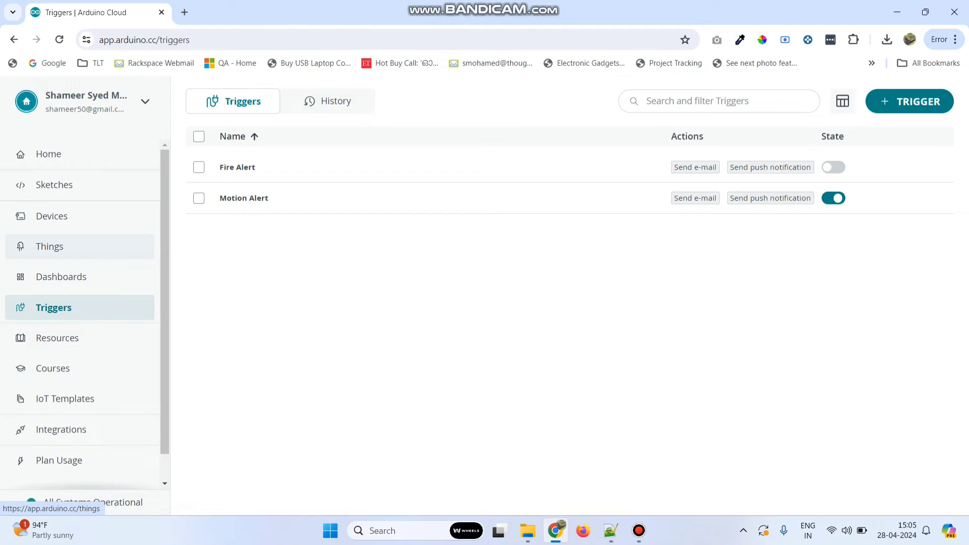
Step: Open the sketch of the Fire Alert Notification Thing
{"action": "left_click", "coordinate": [49, 247]}
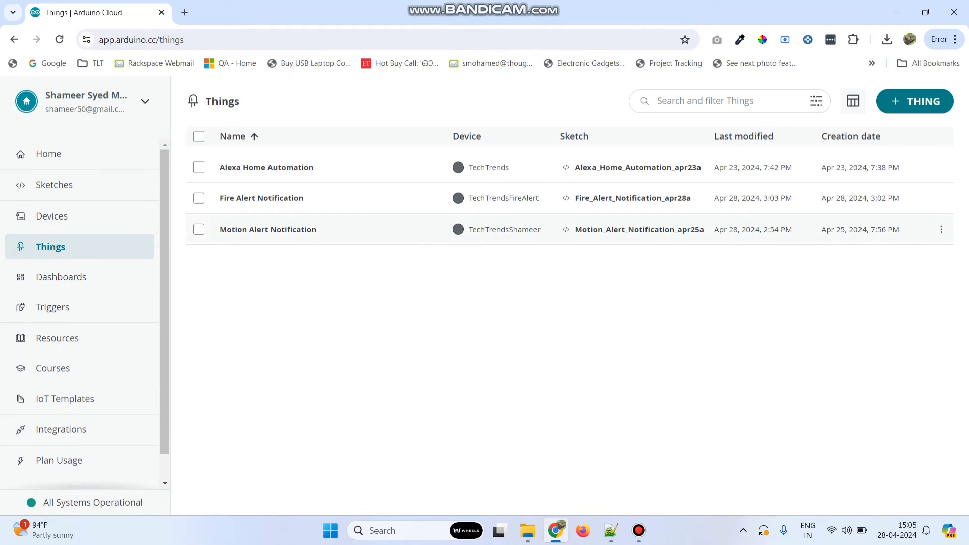
{"action": "key", "text": "F5"}
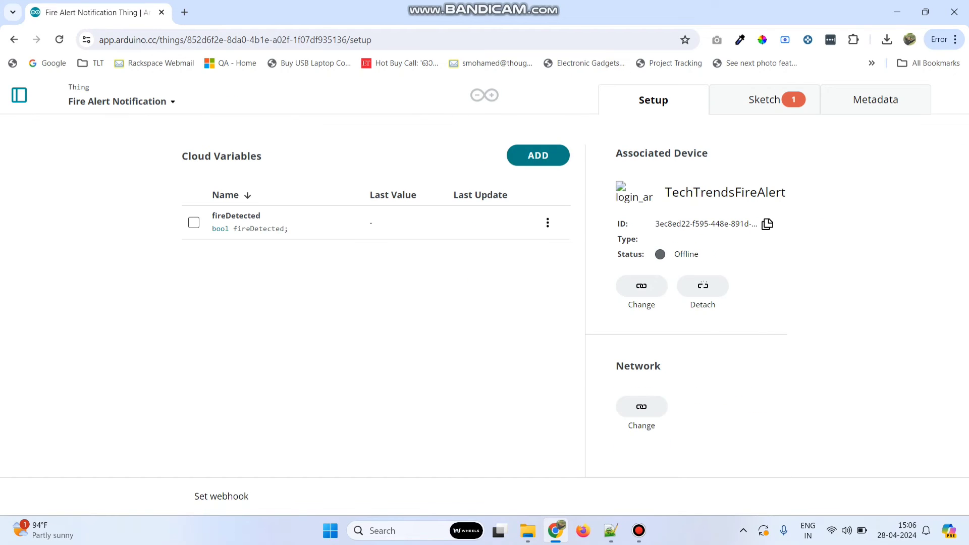
{"action": "left_click", "coordinate": [764, 99]}
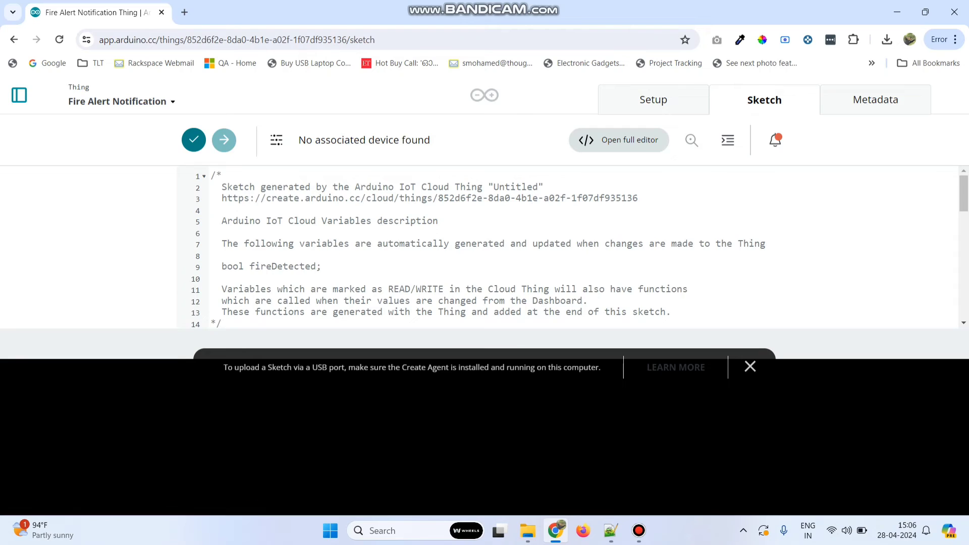
Step: Open the sketch in the full editor and replace all its code with the contents of Fire_Alert_Notification_apr25a.ino from Notepad++
{"action": "left_click", "coordinate": [619, 139]}
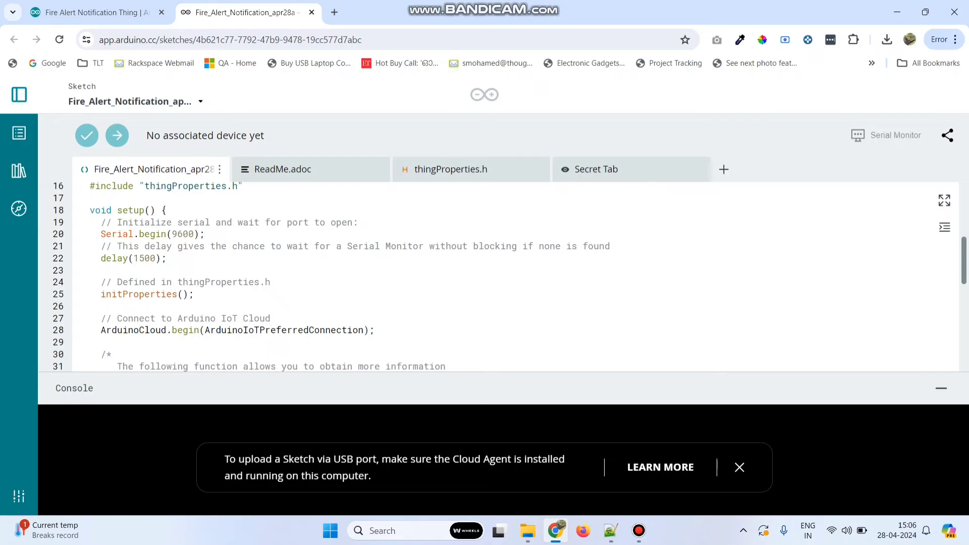
{"action": "left_click", "coordinate": [611, 530]}
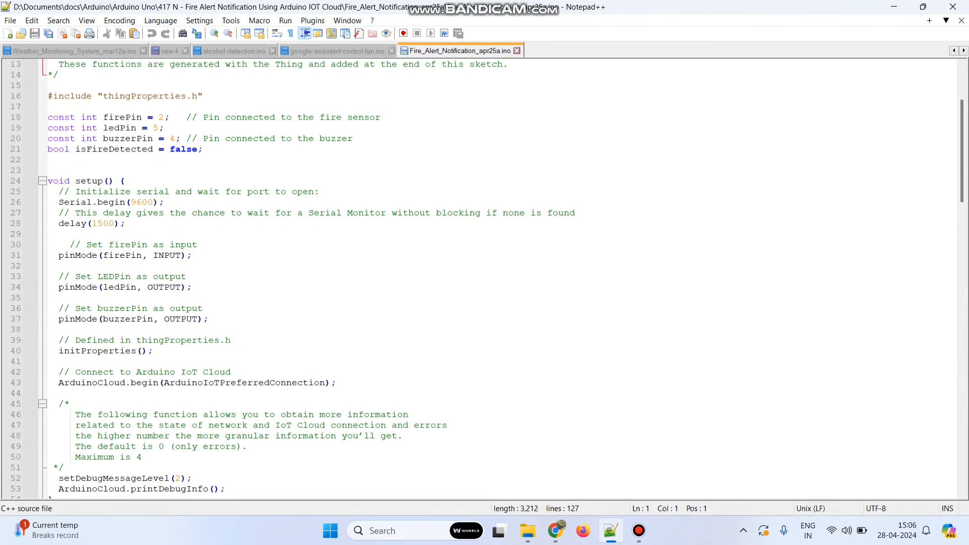
{"action": "left_click", "coordinate": [191, 287]}
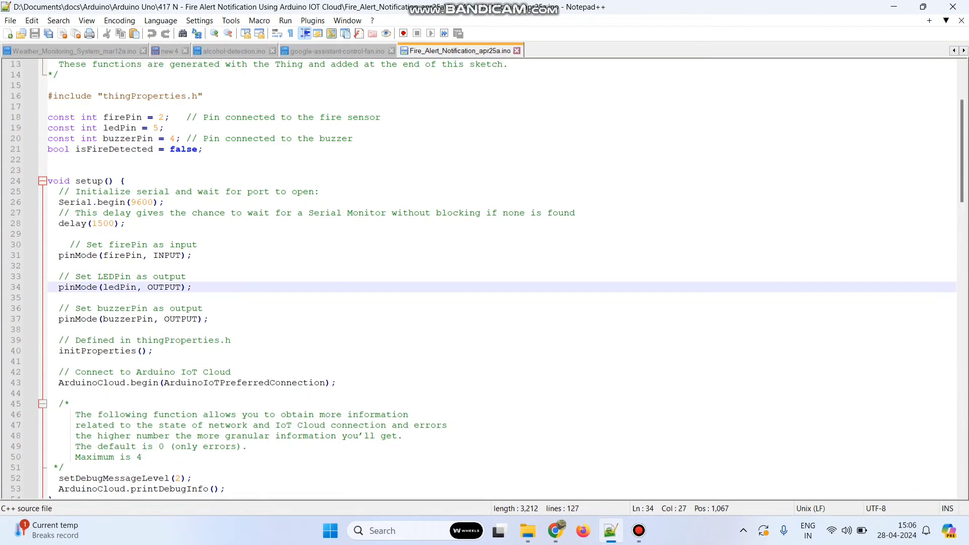
{"action": "key", "text": "ctrl+a"}
{"action": "key", "text": "alt+Tab"}
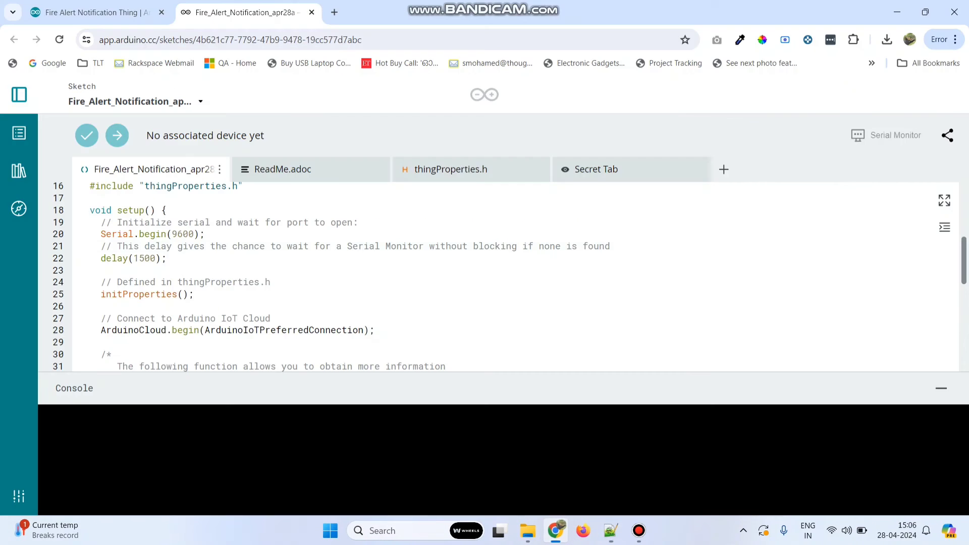
{"action": "key", "text": "ctrl+a"}
{"action": "key", "text": "ctrl+v"}
{"action": "scroll", "coordinate": [505, 277], "scroll_direction": "up", "scroll_amount": 20}
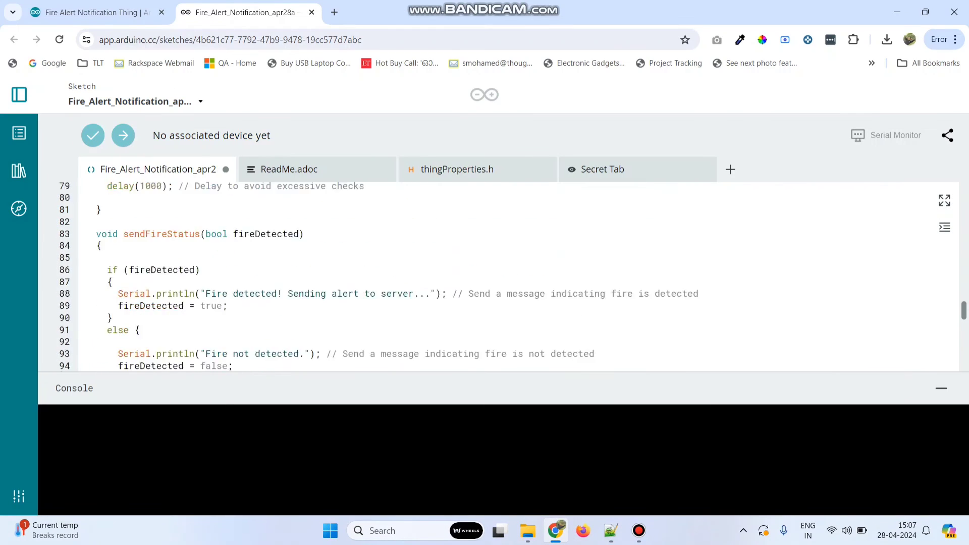
Step: Examine the pin declarations for the fire sensor, LED and buzzer above the setup function
{"action": "scroll", "coordinate": [505, 277], "scroll_direction": "down", "scroll_amount": 5}
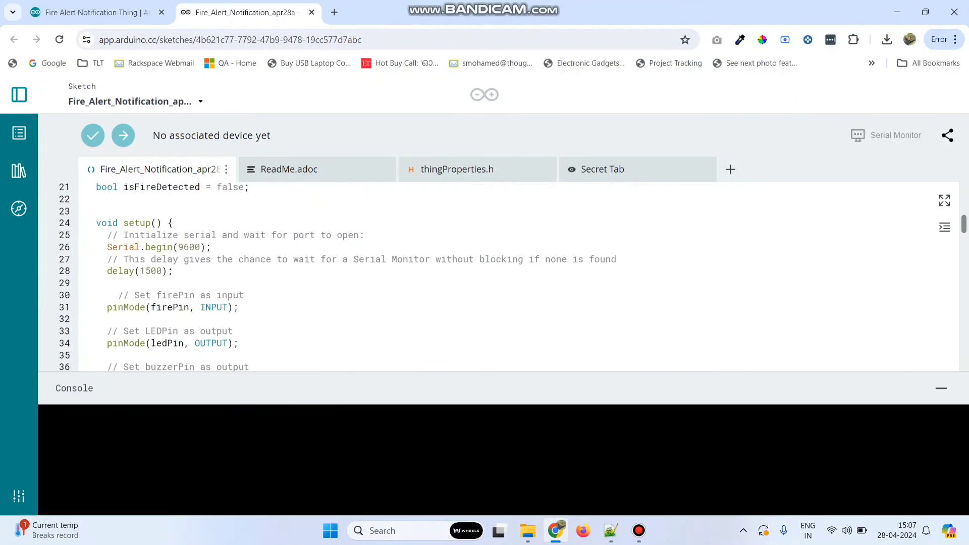
{"action": "scroll", "coordinate": [505, 276], "scroll_direction": "up", "scroll_amount": 3}
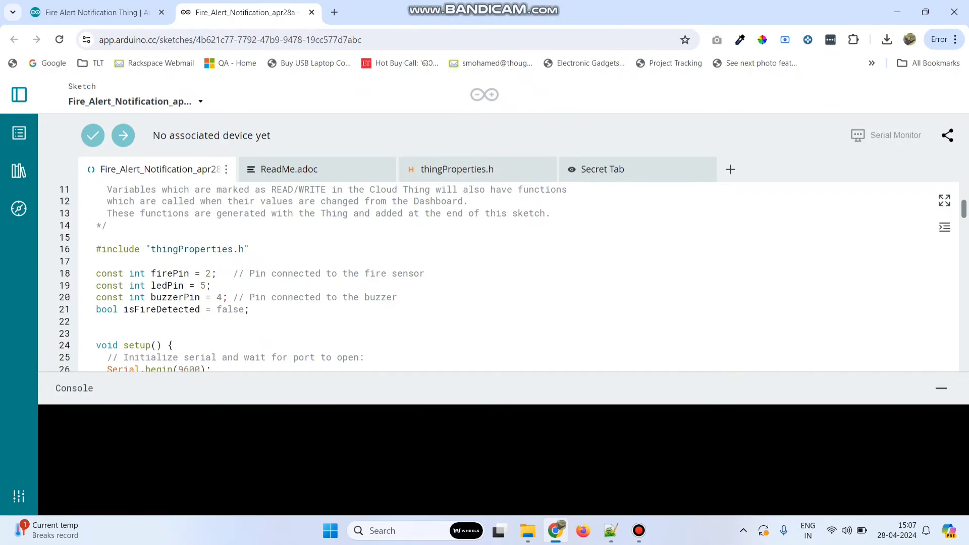
{"action": "scroll", "coordinate": [505, 277], "scroll_direction": "down", "scroll_amount": 2}
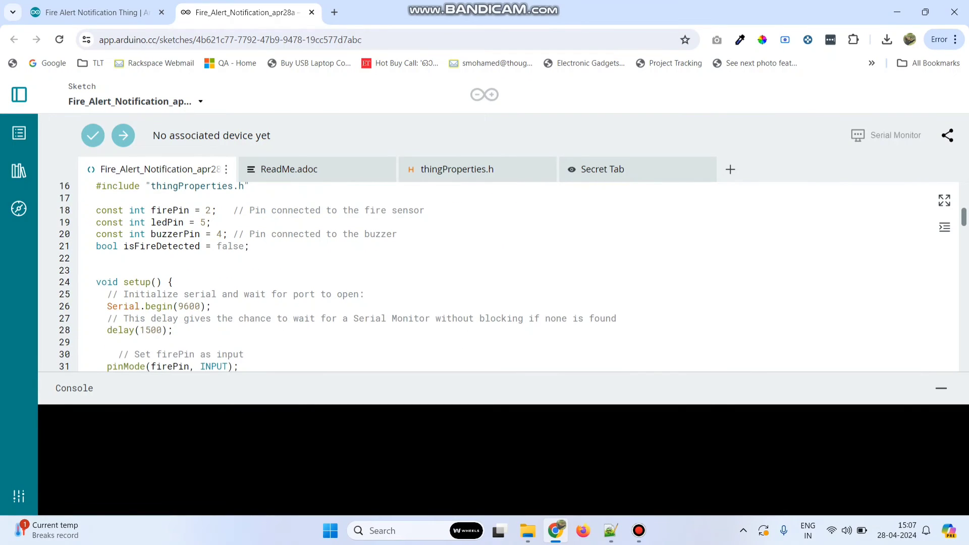
{"action": "left_click", "coordinate": [205, 211]}
{"action": "left_click", "coordinate": [200, 222]}
{"action": "key", "text": "shift+Right"}
{"action": "left_click", "coordinate": [211, 222]}
{"action": "left_click", "coordinate": [205, 210]}
{"action": "key", "text": "shift+Right"}
{"action": "left_click", "coordinate": [227, 210]}
{"action": "left_click_drag", "start_coordinate": [161, 234], "coordinate": [195, 234]}
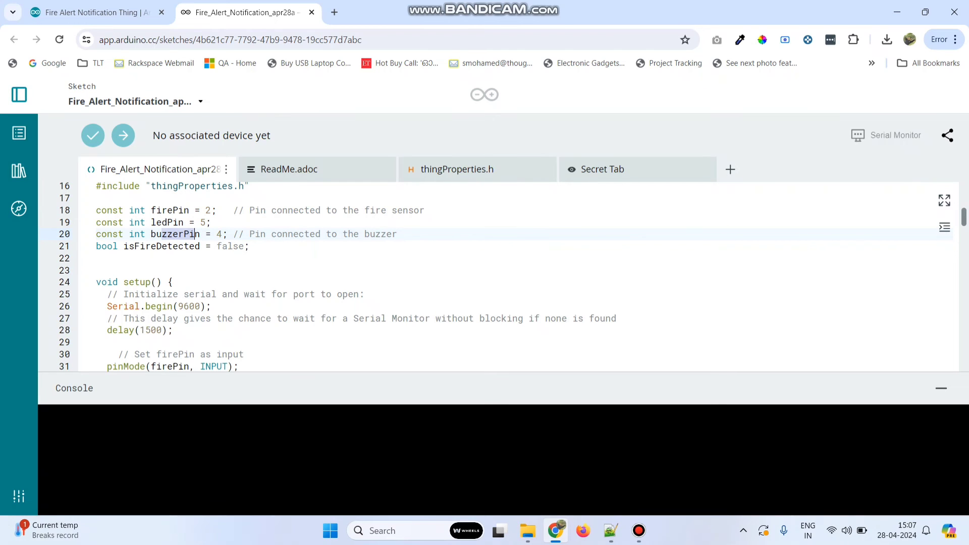
Step: Read through the rest of setup, the fire check in the loop and the sendFireStatus function
{"action": "scroll", "coordinate": [505, 276], "scroll_direction": "down", "scroll_amount": 10}
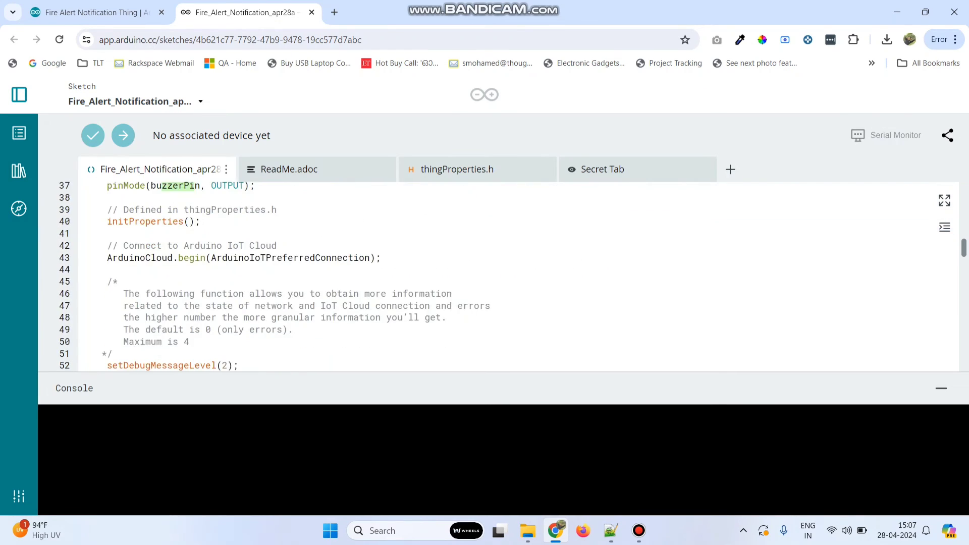
{"action": "scroll", "coordinate": [505, 277], "scroll_direction": "down", "scroll_amount": 3}
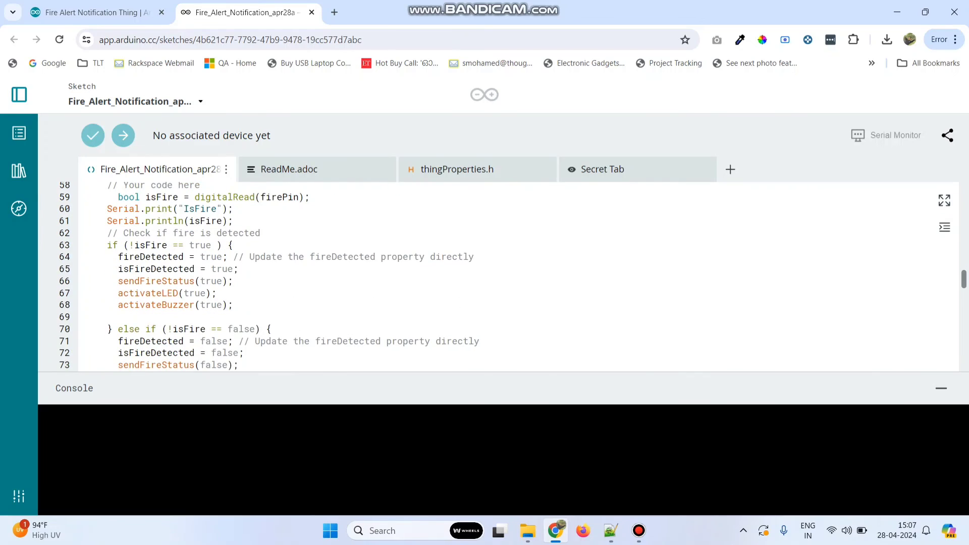
{"action": "scroll", "coordinate": [505, 276], "scroll_direction": "down", "scroll_amount": 2}
{"action": "scroll", "coordinate": [505, 277], "scroll_direction": "up", "scroll_amount": 2}
{"action": "scroll", "coordinate": [504, 276], "scroll_direction": "down", "scroll_amount": 2}
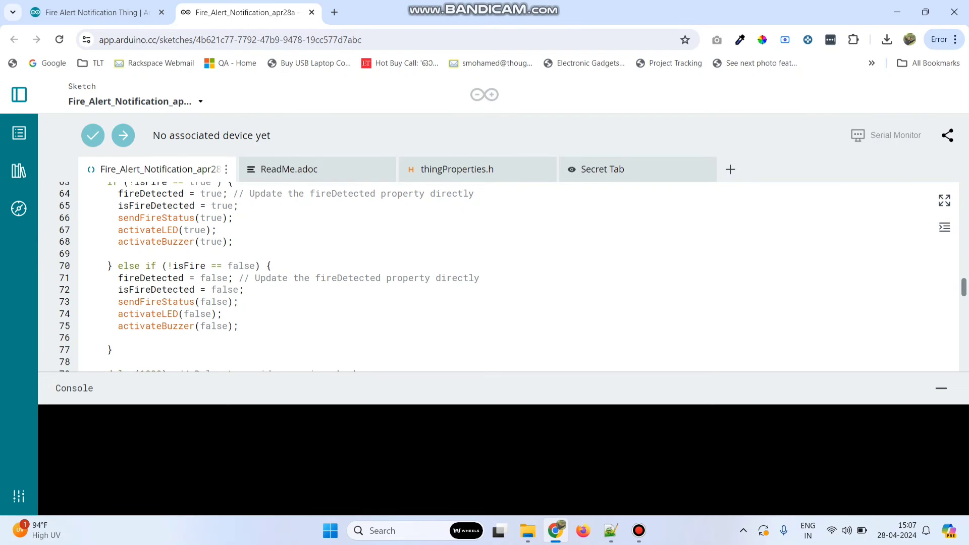
{"action": "scroll", "coordinate": [505, 276], "scroll_direction": "down", "scroll_amount": 8}
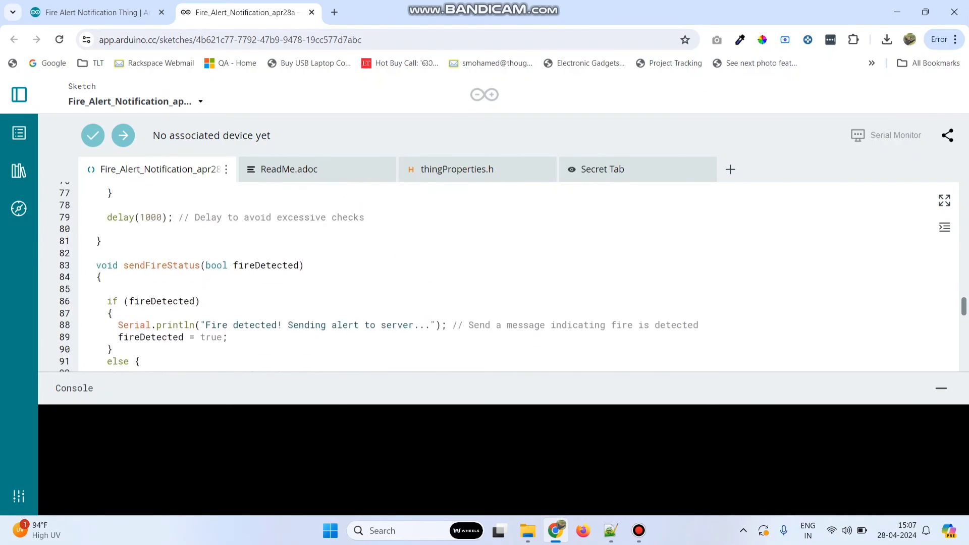
{"action": "scroll", "coordinate": [505, 276], "scroll_direction": "up", "scroll_amount": 1}
{"action": "scroll", "coordinate": [505, 276], "scroll_direction": "down", "scroll_amount": 1}
Step: Examine the activateBuzzer and activateLED functions, including the buzzerPin HIGH and LOW writes
{"action": "scroll", "coordinate": [505, 277], "scroll_direction": "down", "scroll_amount": 2}
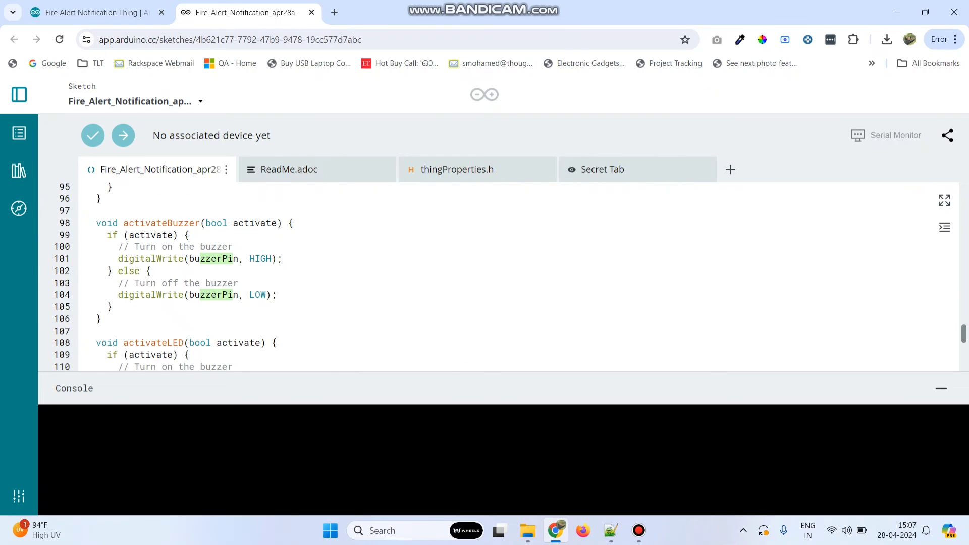
{"action": "scroll", "coordinate": [505, 276], "scroll_direction": "down", "scroll_amount": 4}
{"action": "scroll", "coordinate": [505, 276], "scroll_direction": "up", "scroll_amount": 4}
{"action": "left_click_drag", "start_coordinate": [190, 259], "coordinate": [272, 258]}
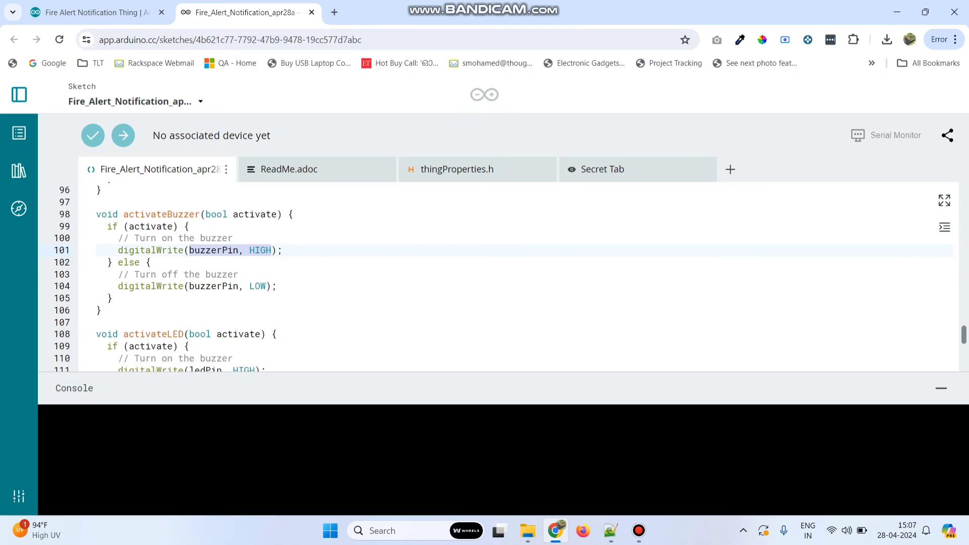
{"action": "scroll", "coordinate": [505, 276], "scroll_direction": "down", "scroll_amount": 5}
{"action": "scroll", "coordinate": [505, 277], "scroll_direction": "up", "scroll_amount": 5}
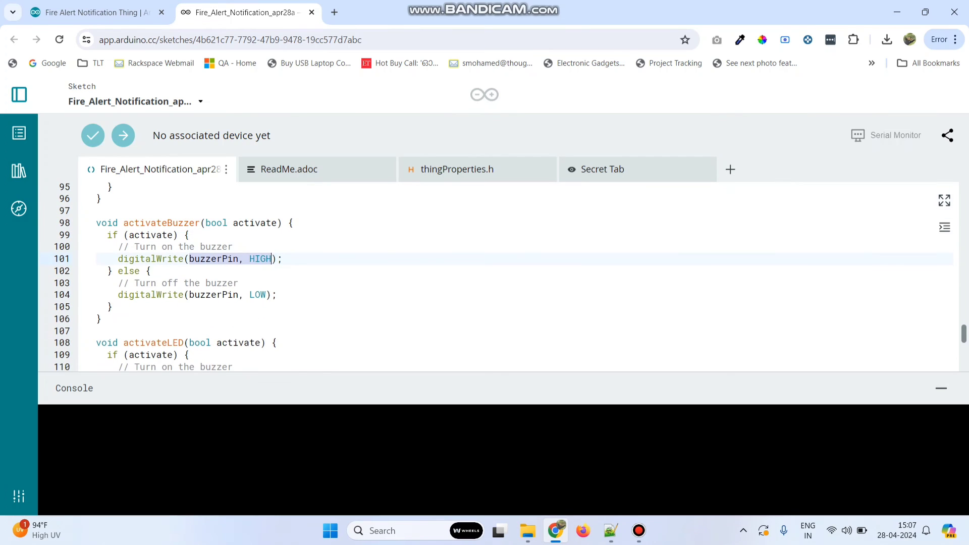
{"action": "left_click_drag", "start_coordinate": [194, 295], "coordinate": [271, 295]}
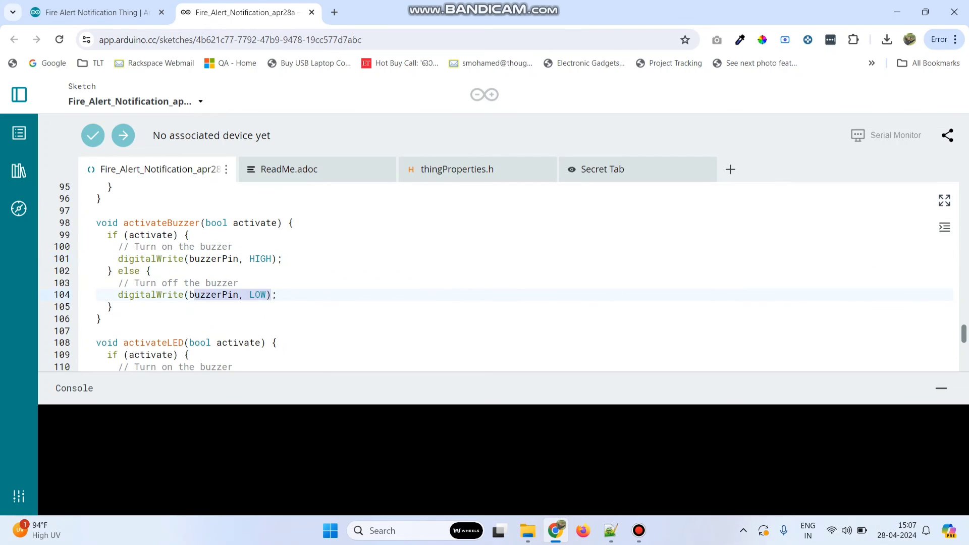
{"action": "left_click", "coordinate": [276, 294]}
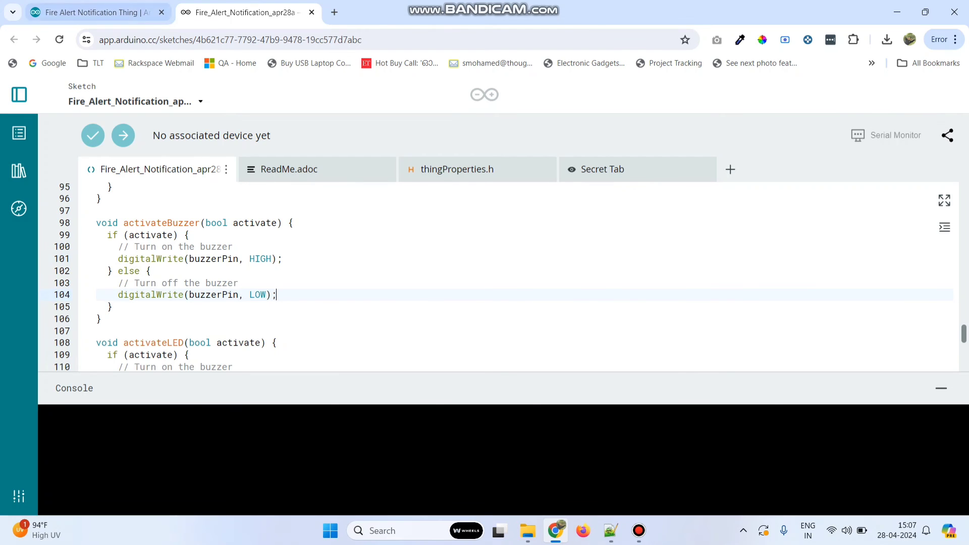
Step: Return to the Fire Alert Notification Thing's sketch and search Windows for "cre" to find the Create Agent
{"action": "left_click", "coordinate": [96, 12]}
{"action": "left_click", "coordinate": [211, 256]}
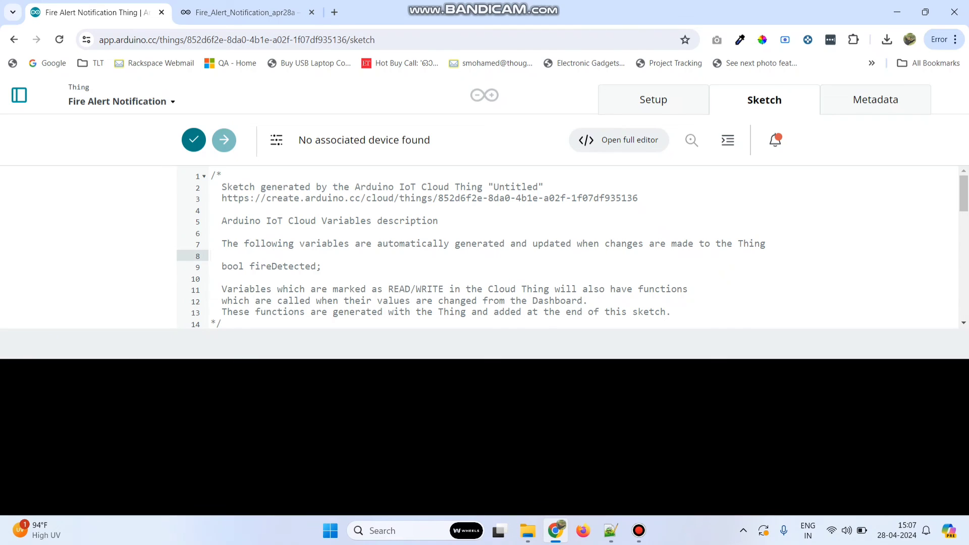
{"action": "left_click", "coordinate": [399, 530]}
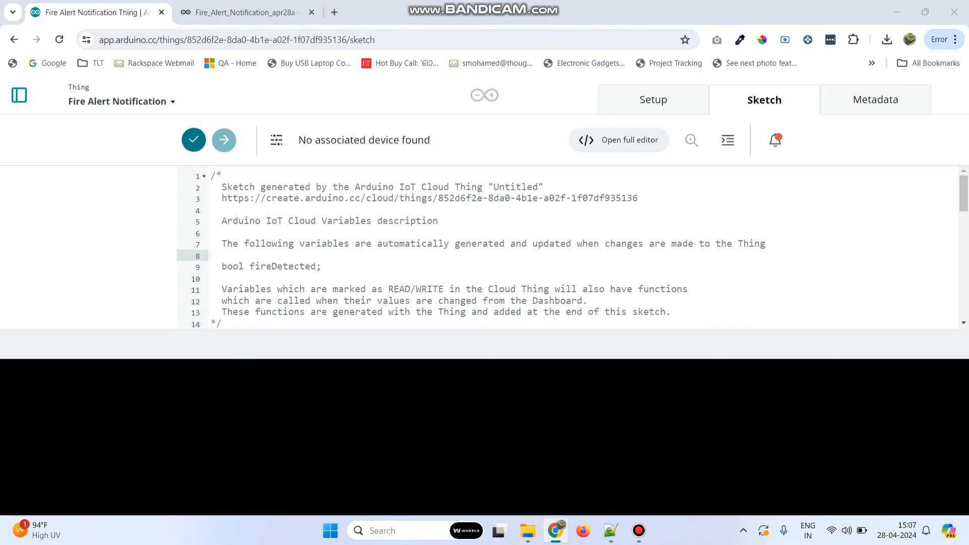
{"action": "type", "text": "cre"}
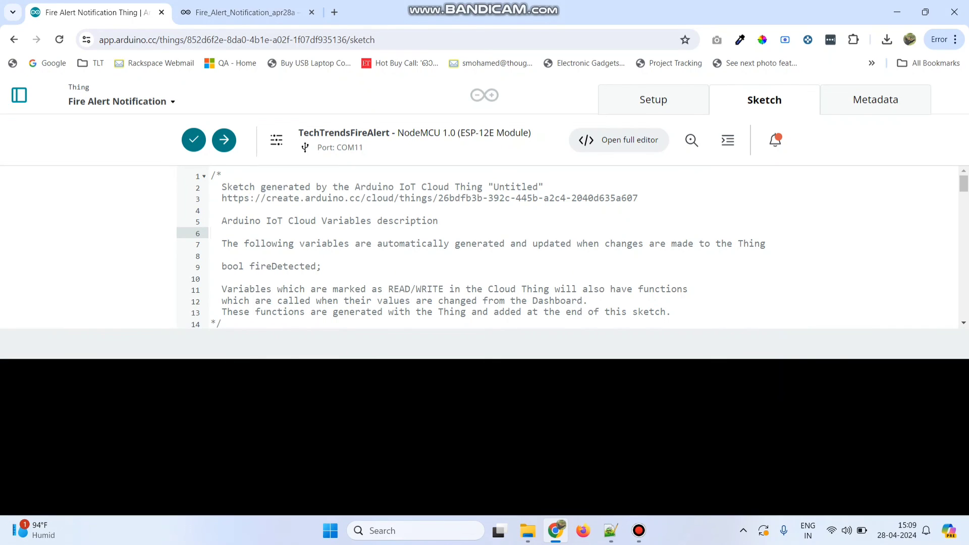
Step: Upload the sketch to the TechTrendsFireAlert NodeMCU board on COM11 and switch to the Gmail inbox
{"action": "left_click", "coordinate": [224, 139]}
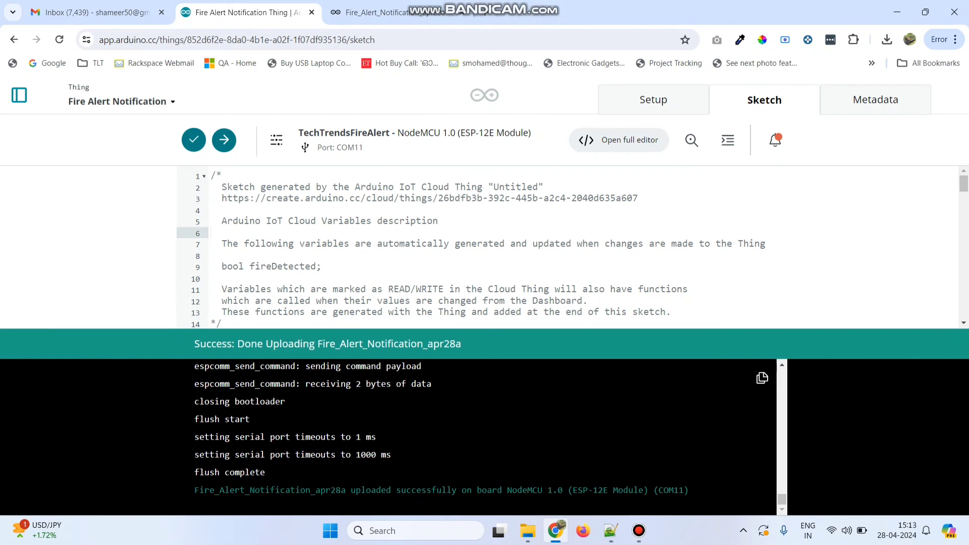
{"action": "left_click", "coordinate": [96, 12]}
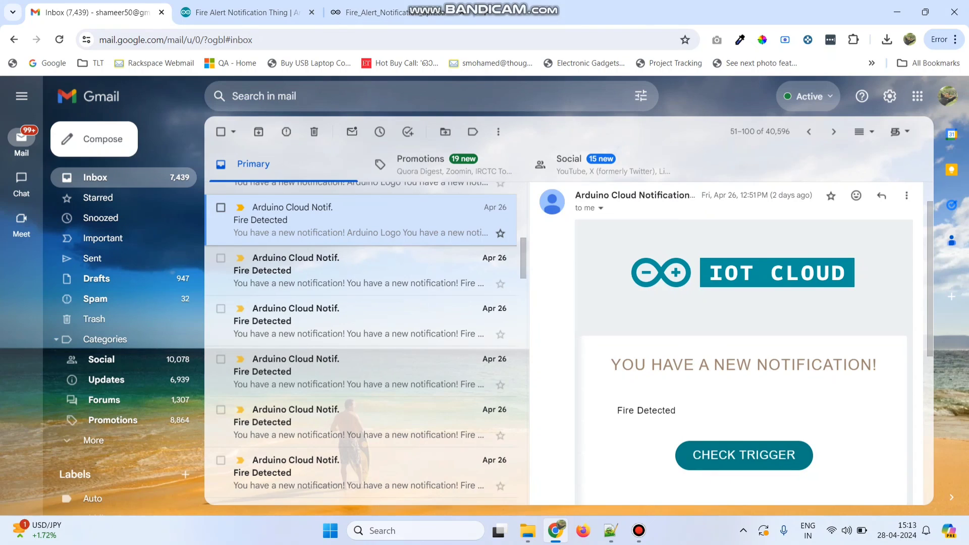